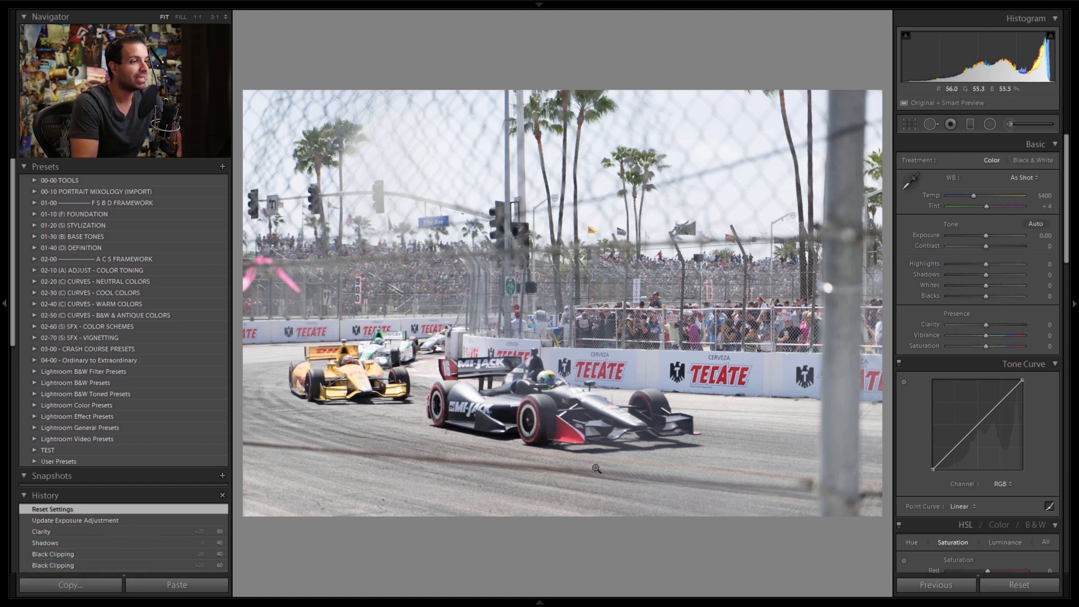
Check the photo's capture time, dimensions, exposure and lens details in the info overlay, and hide the overlay
{"action": "key", "text": "i"}
{"action": "key", "text": "i"}
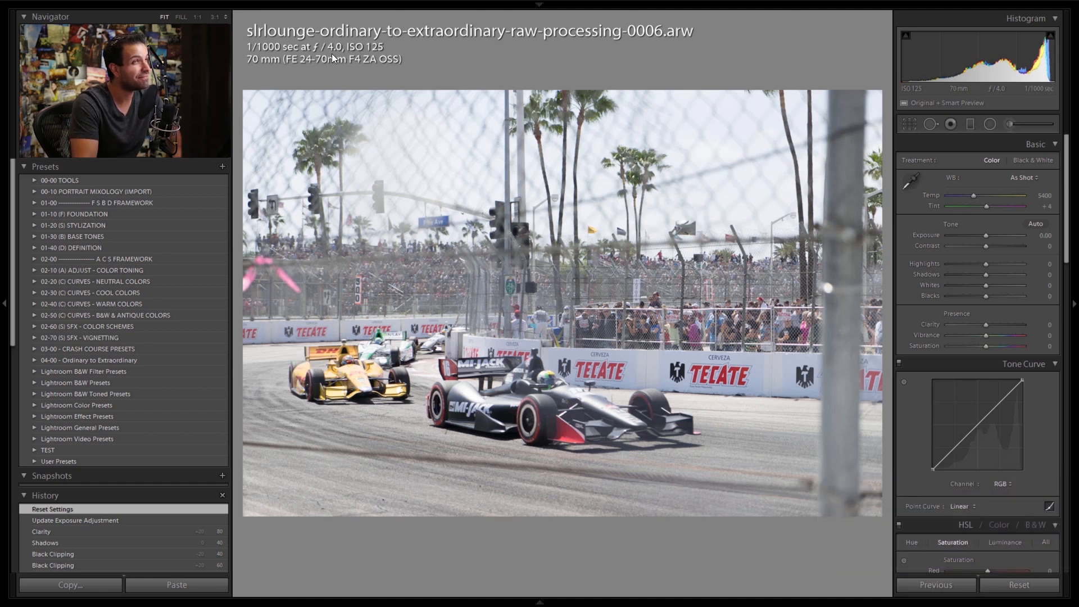
{"action": "key", "text": "i"}
{"action": "key", "text": "i"}
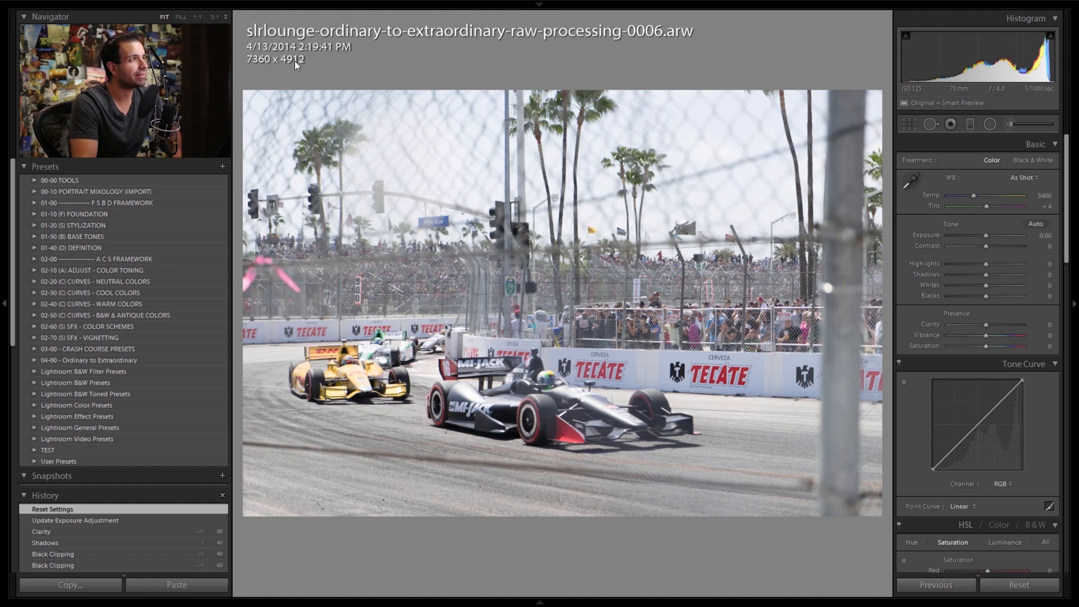
{"action": "key", "text": "i"}
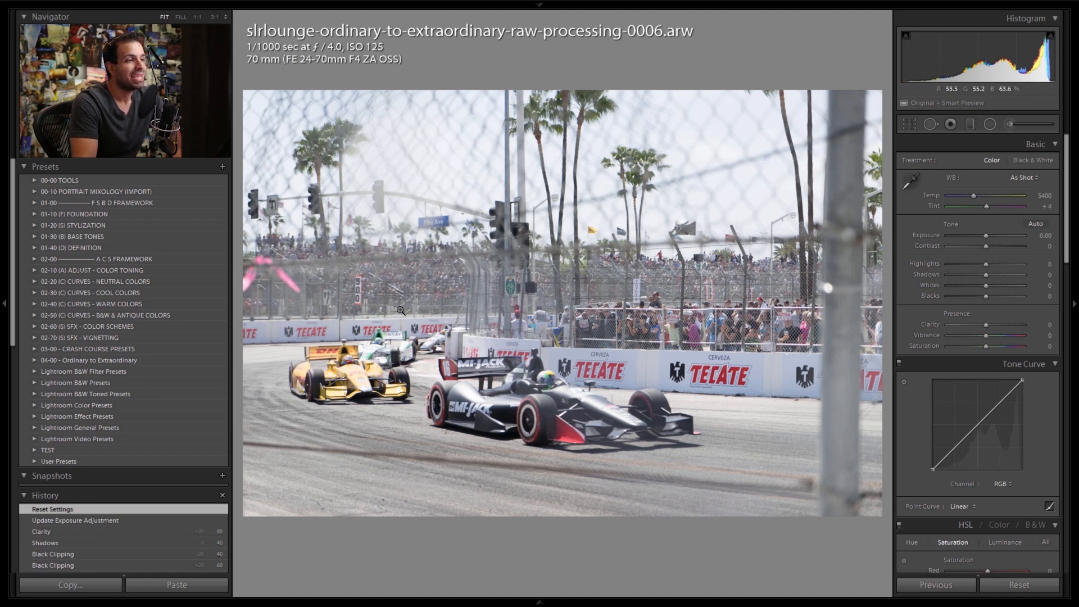
{"action": "key", "text": "i"}
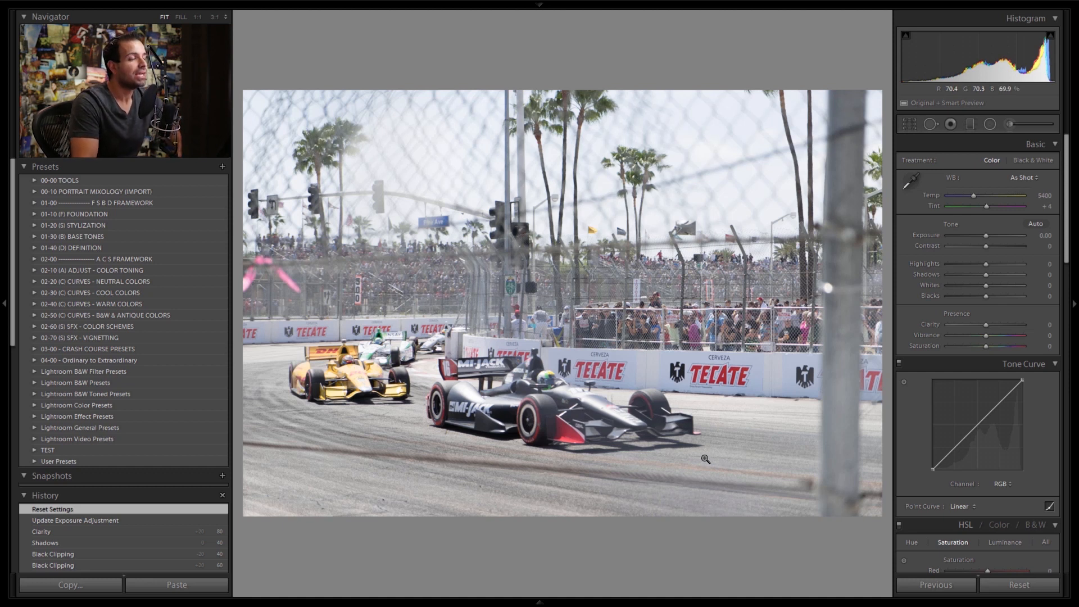
Start a crop on the race photo and set its aspect ratio to 2 x 1
{"action": "key", "text": "r"}
{"action": "key", "text": "r"}
{"action": "key", "text": "r"}
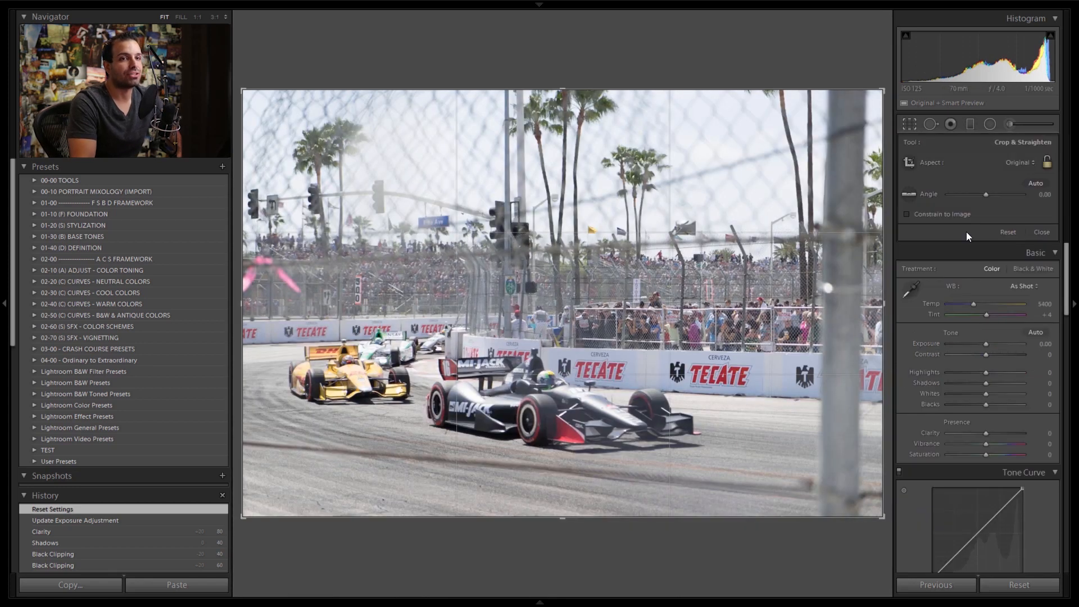
{"action": "left_click", "coordinate": [1021, 163]}
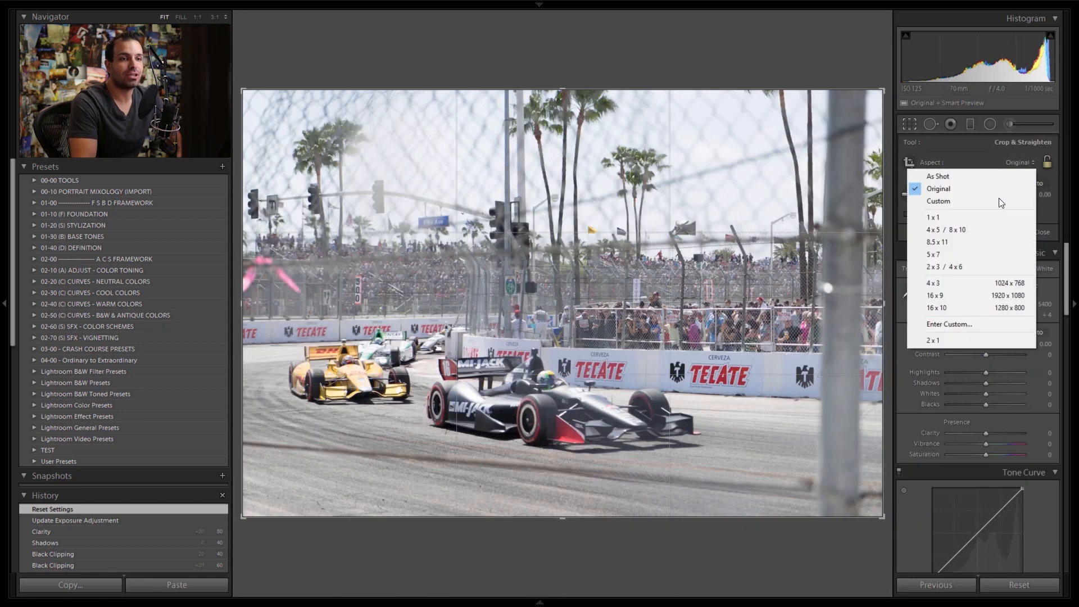
{"action": "left_click", "coordinate": [956, 338]}
{"action": "left_click", "coordinate": [1020, 161]}
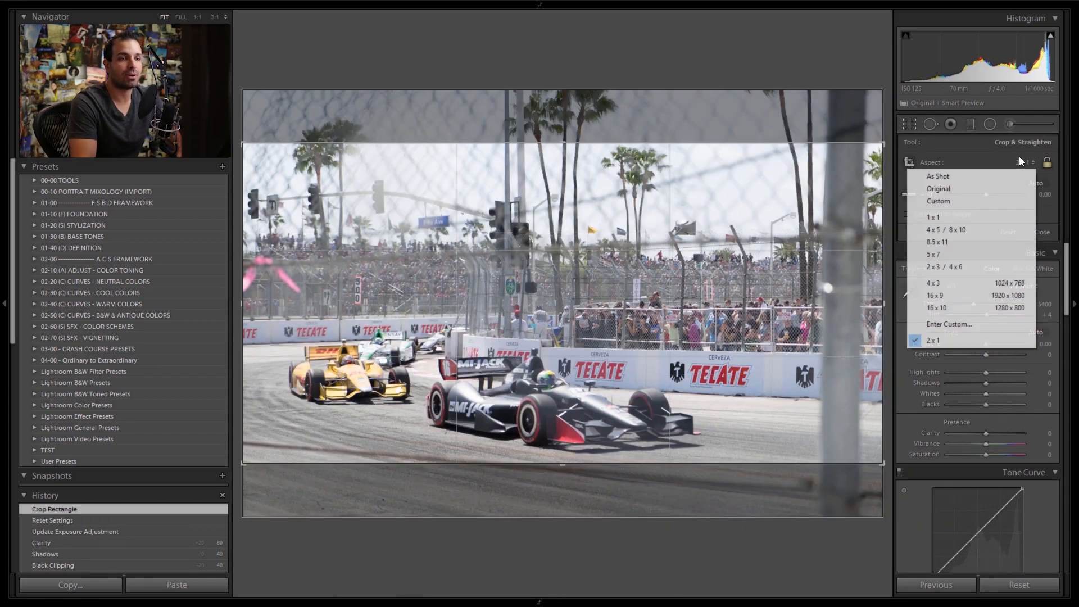
{"action": "left_click", "coordinate": [952, 325]}
{"action": "left_click", "coordinate": [533, 311]}
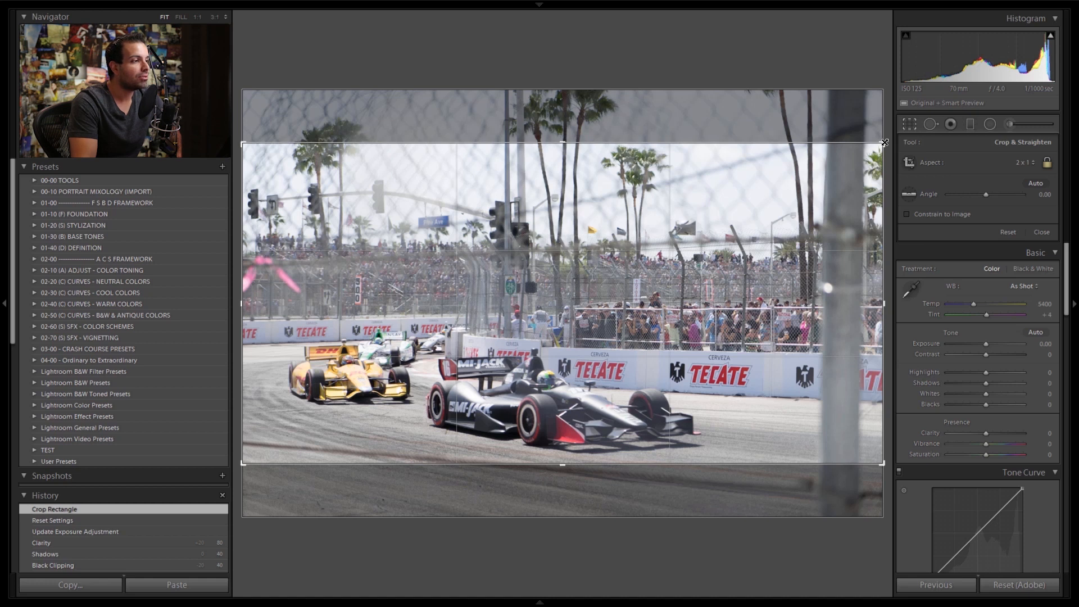
Shrink the crop to frame the yellow car and most of the black car, rotate it to -0.11, and apply it
{"action": "left_click_drag", "start_coordinate": [884, 143], "coordinate": [745, 205]}
{"action": "left_click_drag", "start_coordinate": [704, 267], "coordinate": [700, 292]}
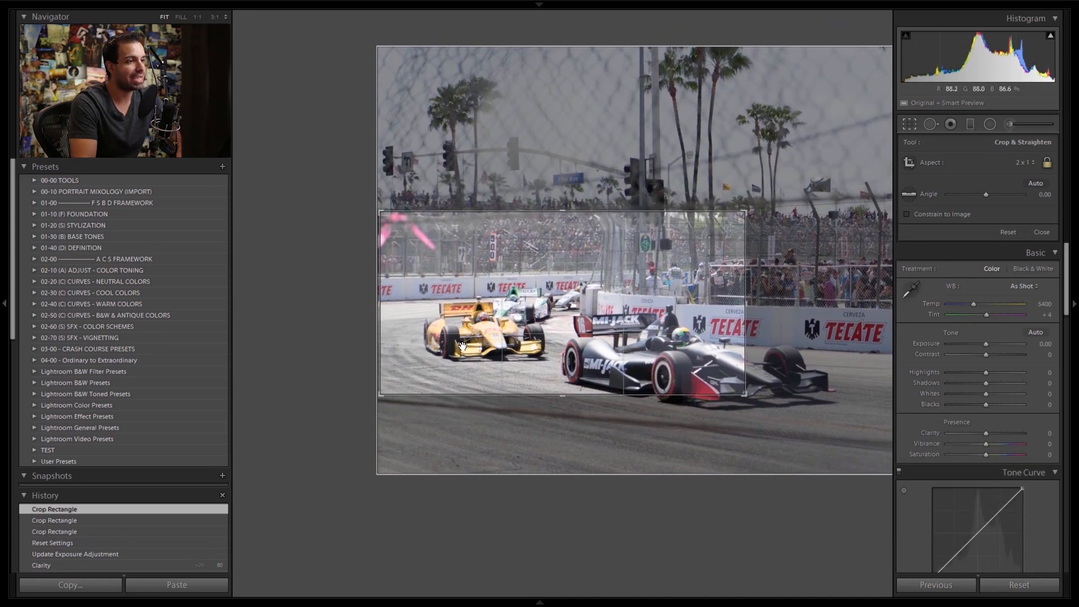
{"action": "left_click_drag", "start_coordinate": [364, 320], "coordinate": [348, 315]}
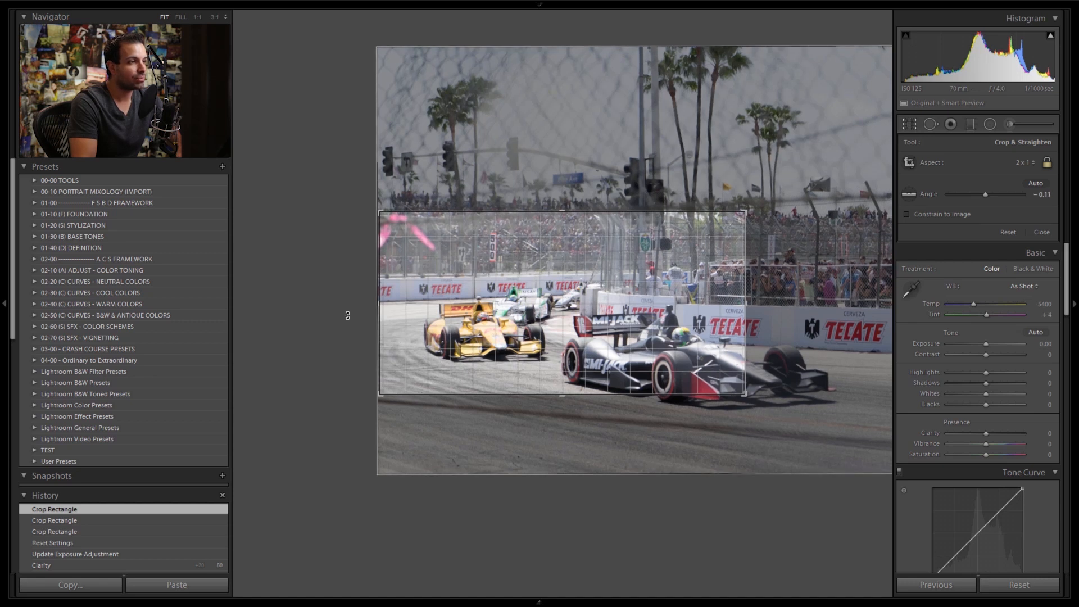
{"action": "key", "text": "r"}
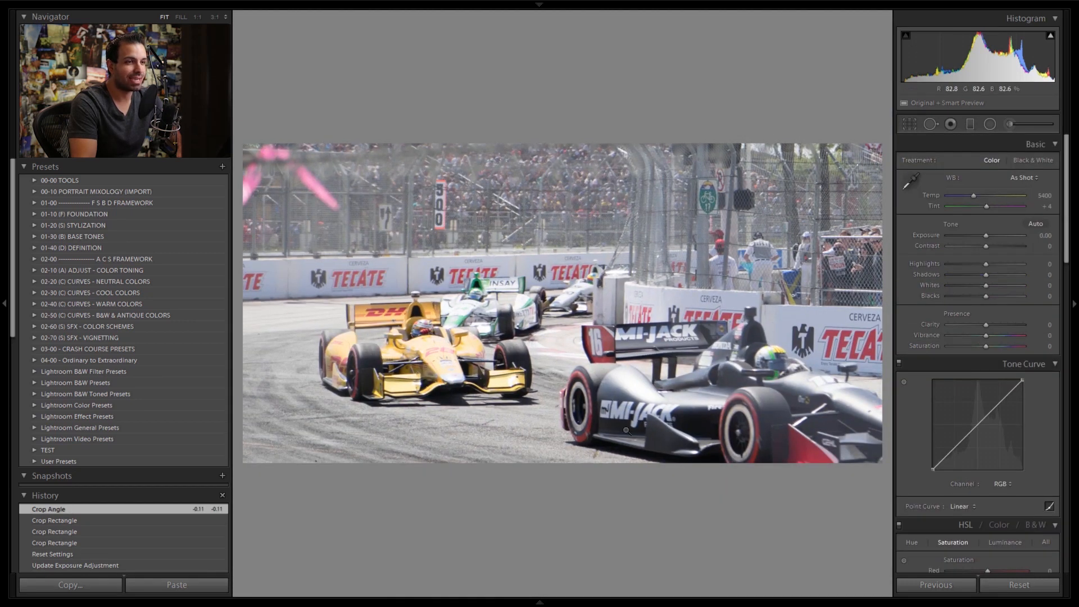
Shift the photo slightly down within the crop frame and apply the crop
{"action": "key", "text": "r"}
{"action": "left_click_drag", "start_coordinate": [514, 365], "coordinate": [522, 386]}
{"action": "key", "text": "r"}
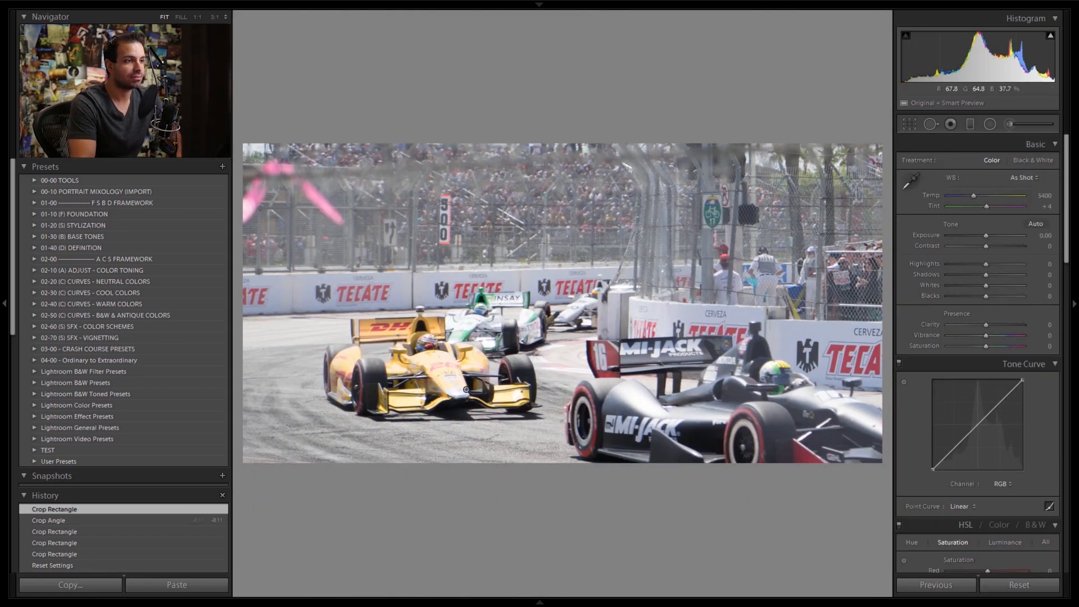
Inspect the yellow car's detail up to 1:1 magnification, and review the crop boundaries against the full photo
{"action": "left_click", "coordinate": [440, 352]}
{"action": "left_click_drag", "start_coordinate": [437, 351], "coordinate": [629, 302]}
{"action": "left_click", "coordinate": [572, 327]}
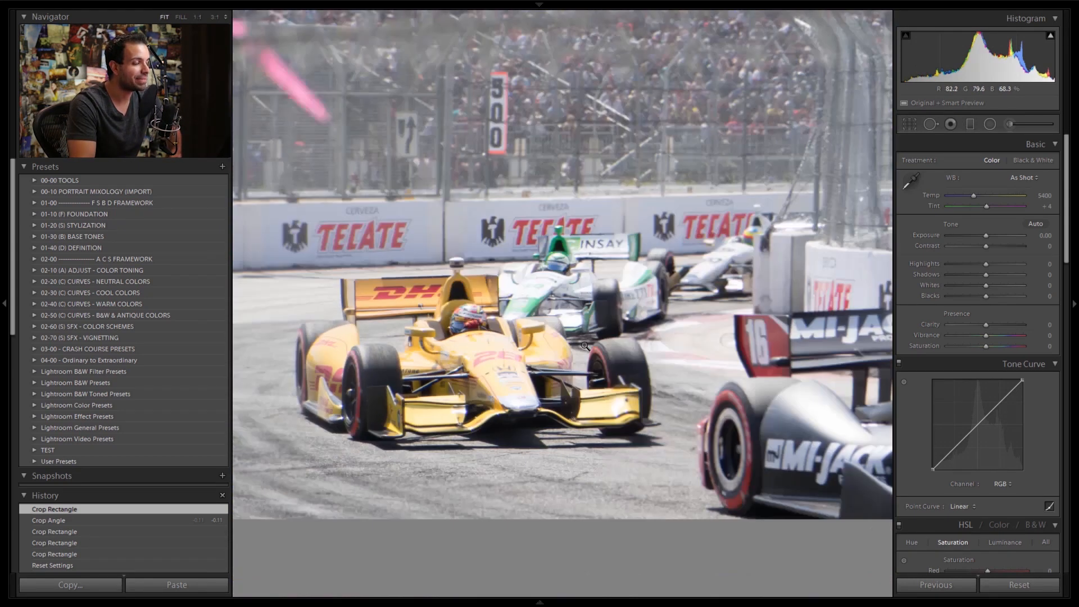
{"action": "left_click", "coordinate": [464, 376]}
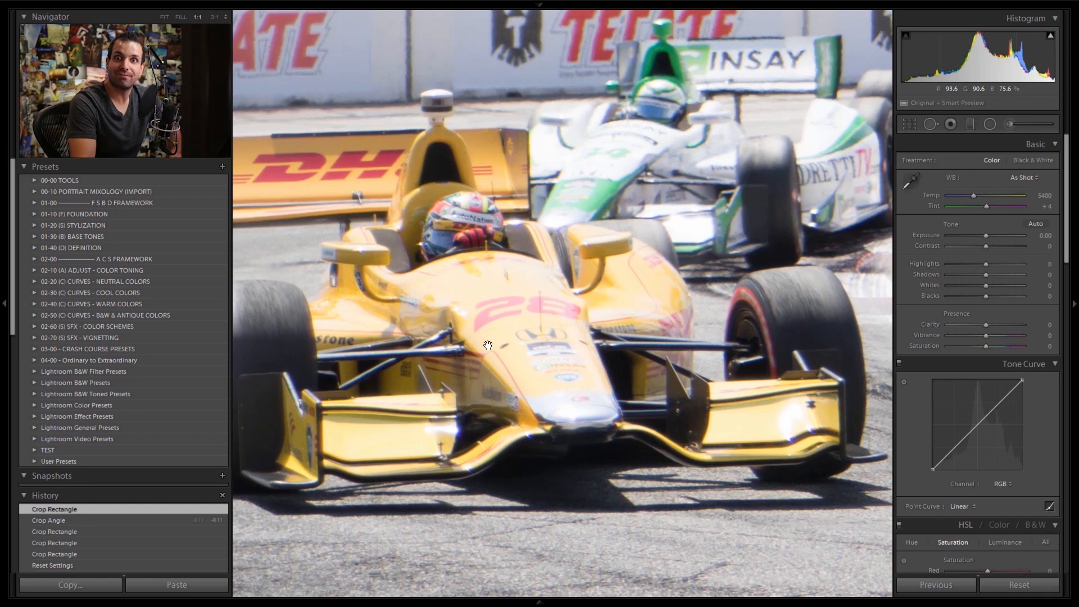
{"action": "left_click", "coordinate": [519, 332]}
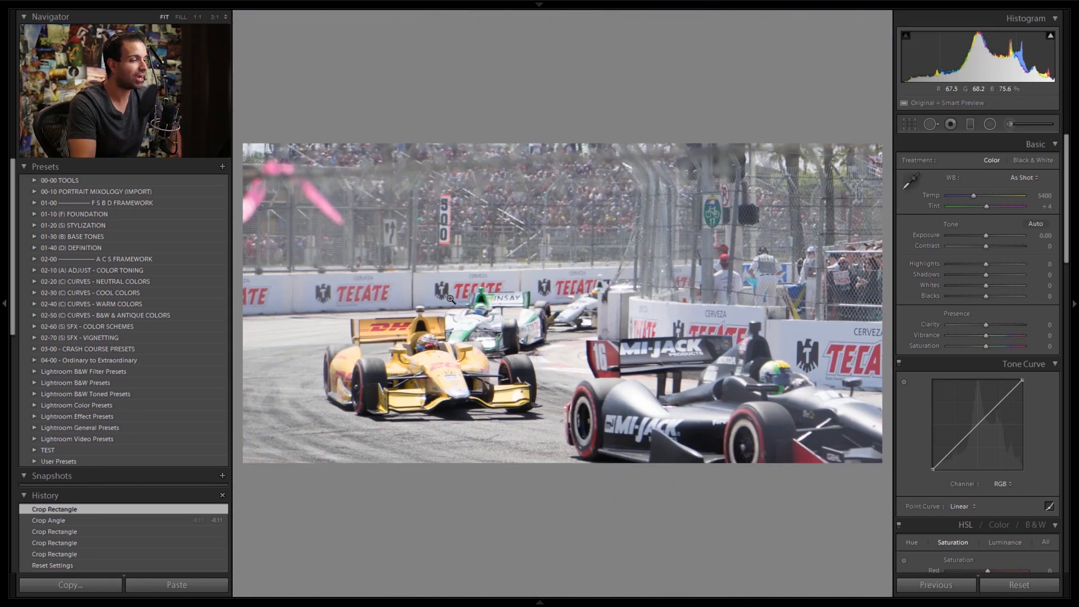
{"action": "key", "text": "r"}
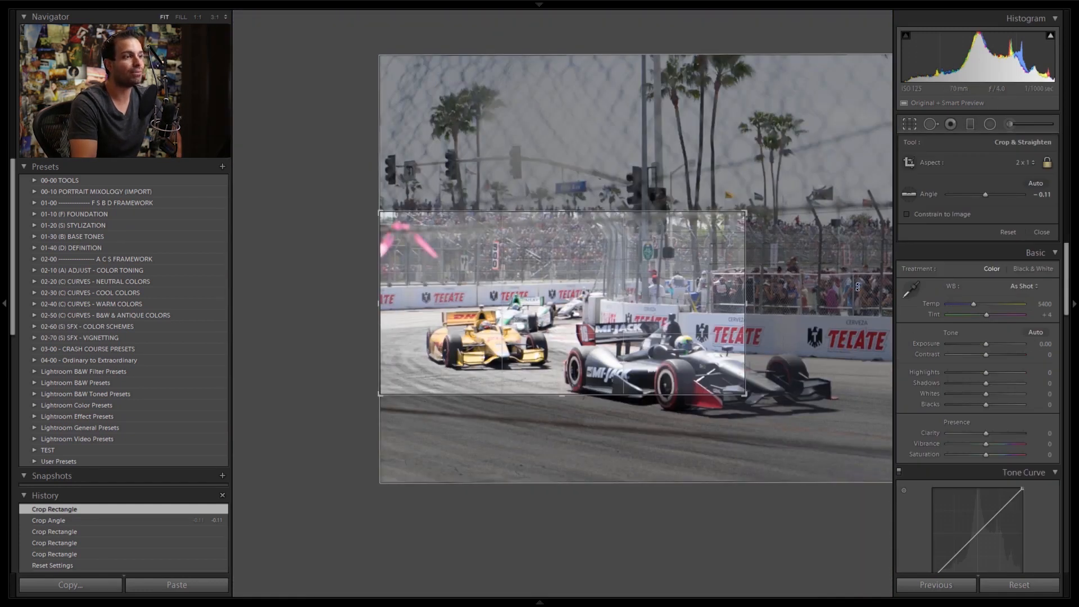
{"action": "key", "text": "r"}
Examine the cropped photo's pixel dimensions in the info overlay, cycling through the overlay's two info sets
{"action": "key", "text": "i"}
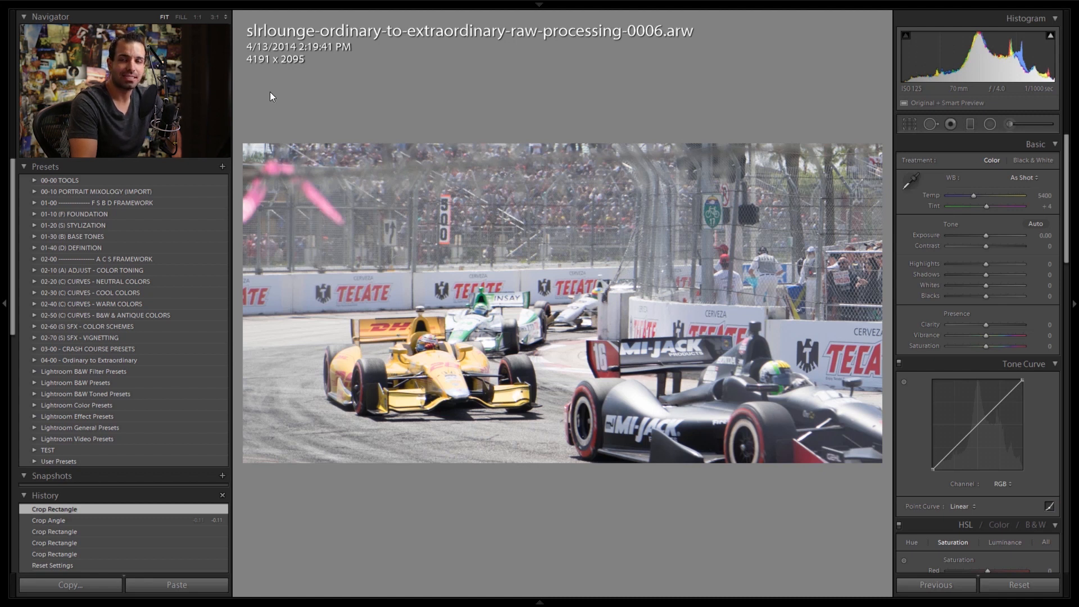
{"action": "key", "text": "i"}
{"action": "key", "text": "i"}
{"action": "key", "text": "i"}
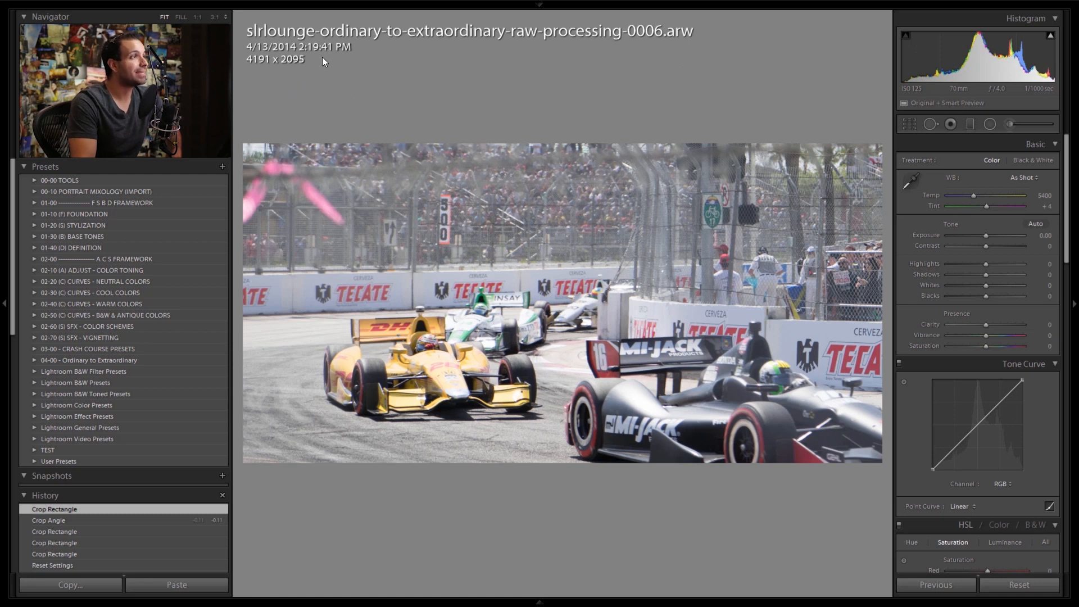
{"action": "right_click", "coordinate": [331, 72]}
{"action": "left_click", "coordinate": [305, 63]}
{"action": "key", "text": "i"}
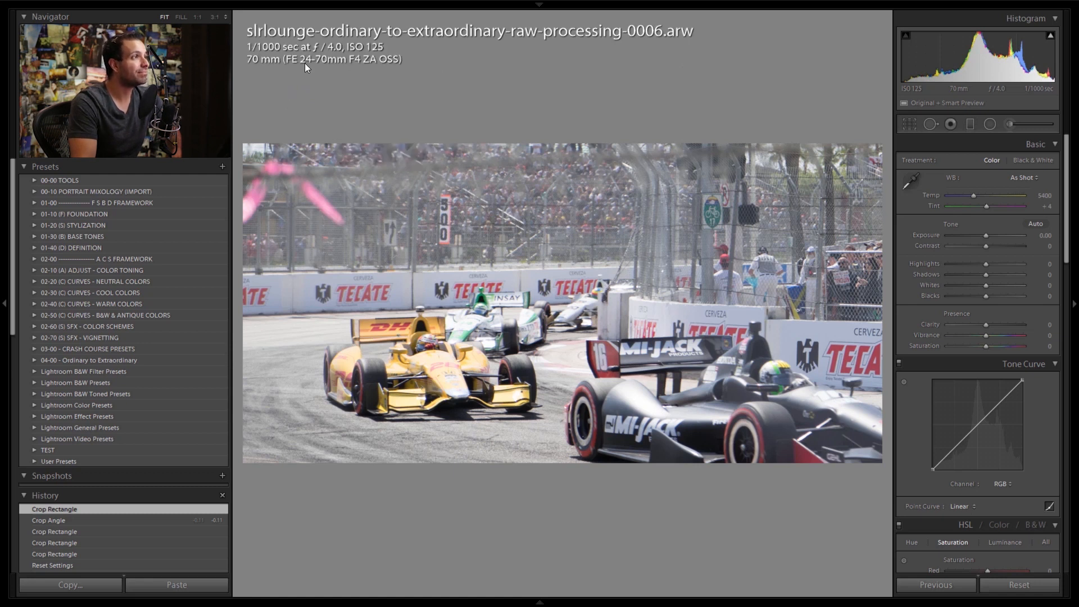
{"action": "key", "text": "i"}
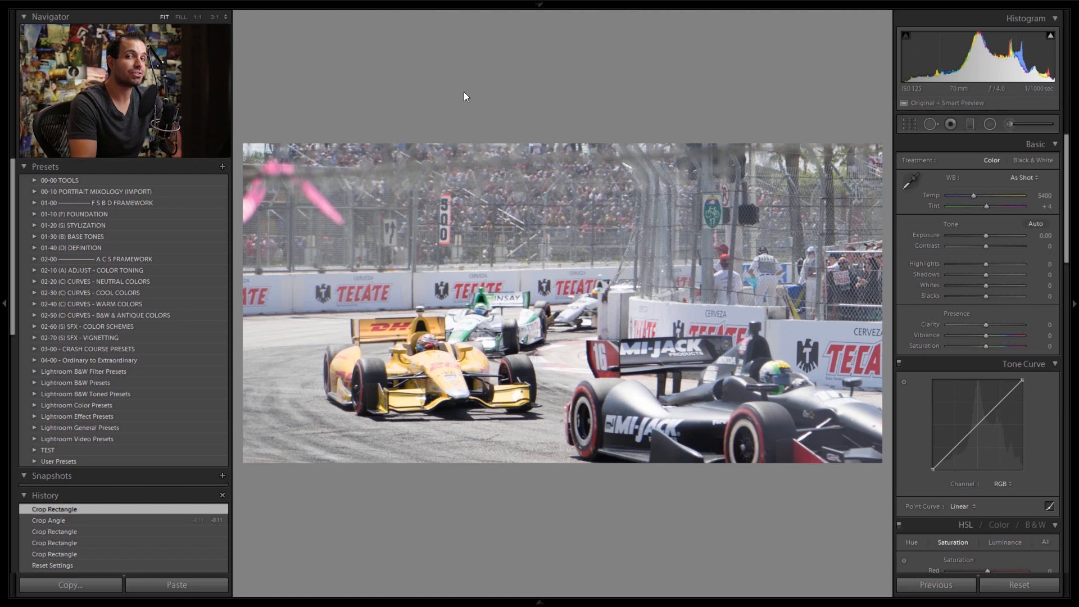
{"action": "key", "text": "i"}
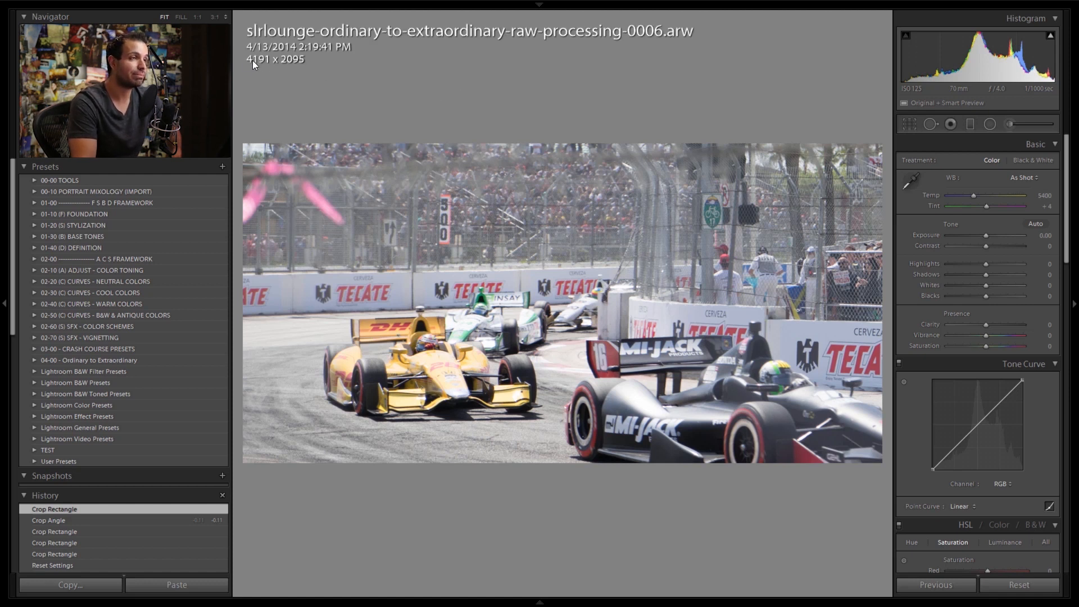
{"action": "key", "text": "i"}
{"action": "key", "text": "i"}
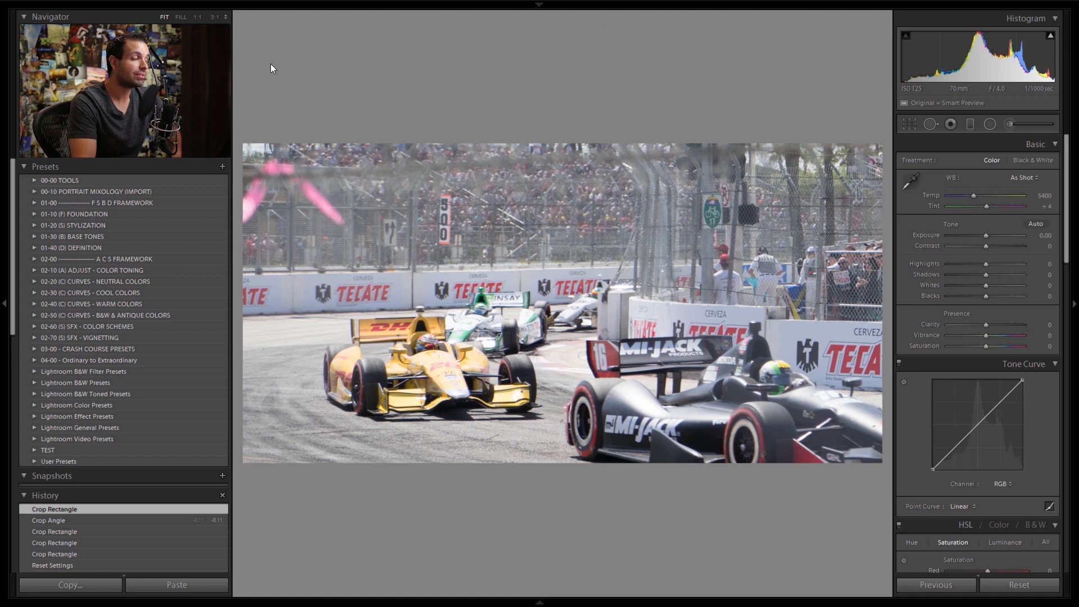
In the Library view options, set the third line of Loupe Info 1 to Megapixels
{"action": "key", "text": "g"}
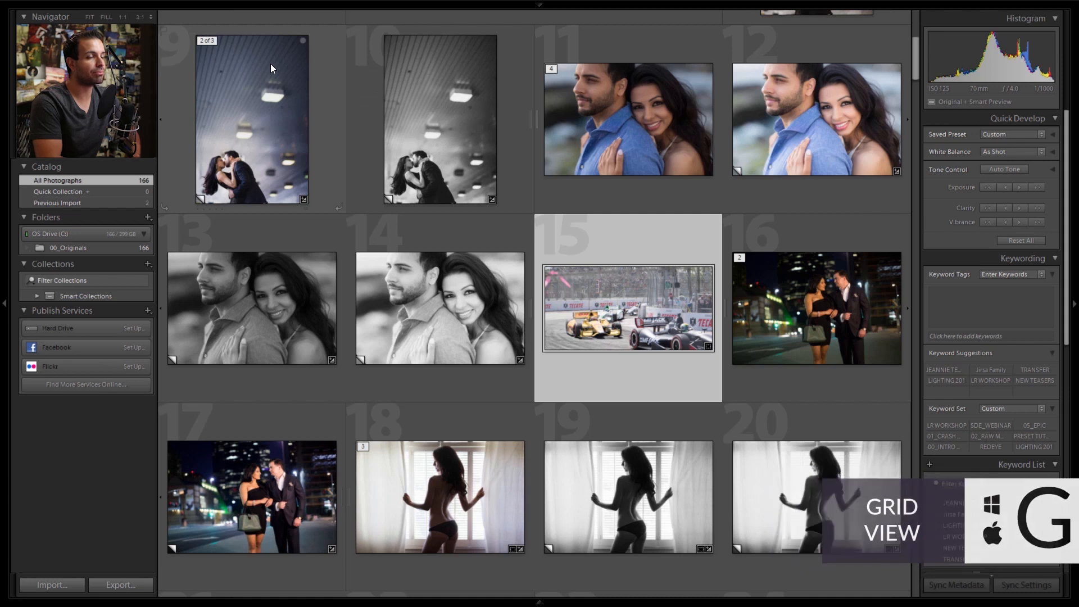
{"action": "key", "text": "ctrl+j"}
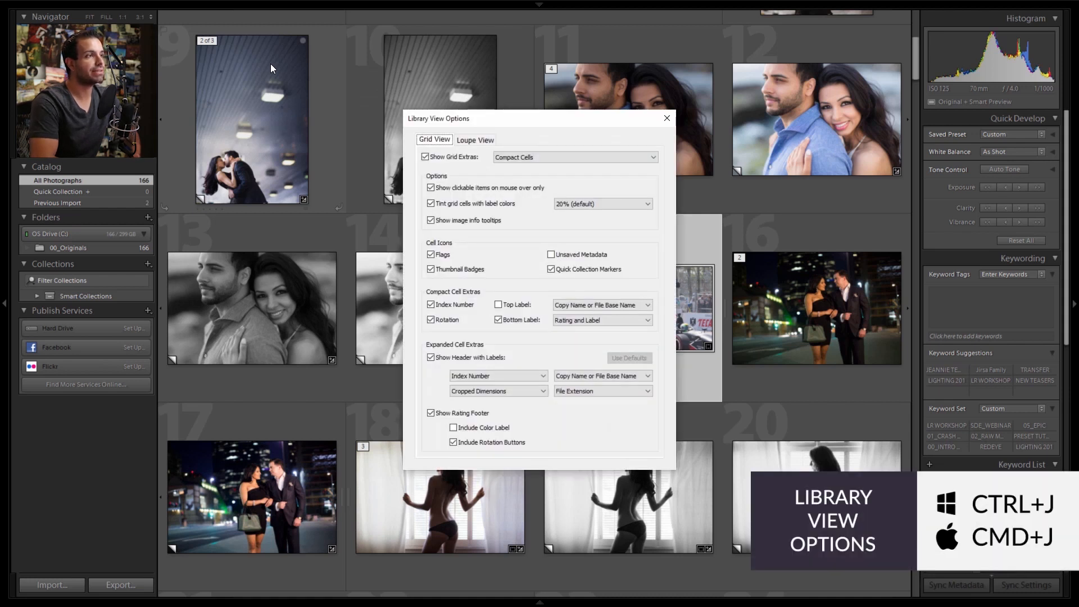
{"action": "left_click", "coordinate": [466, 141]}
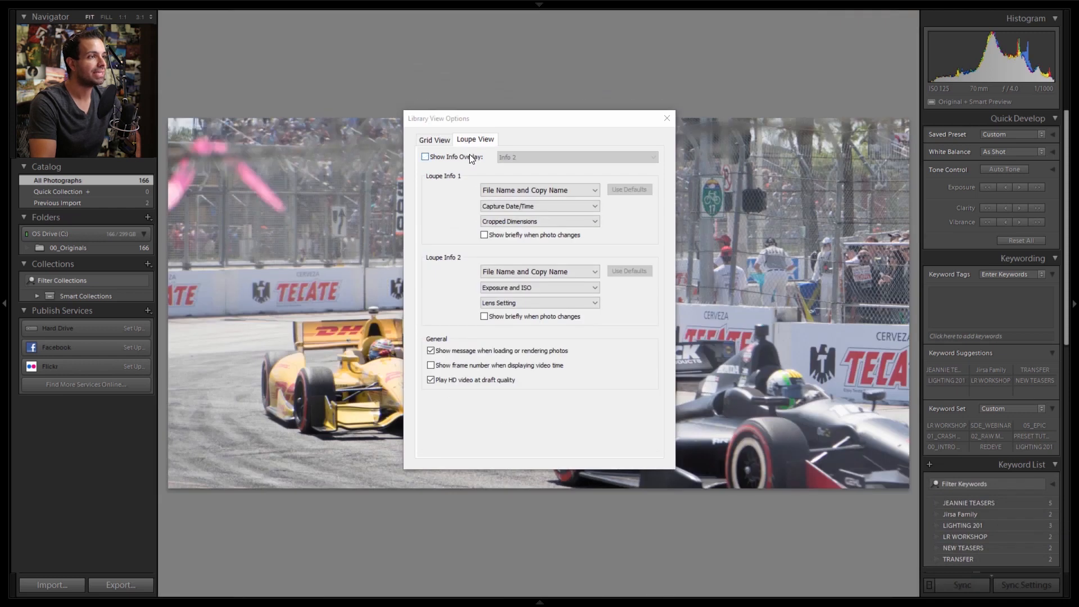
{"action": "left_click", "coordinate": [506, 220]}
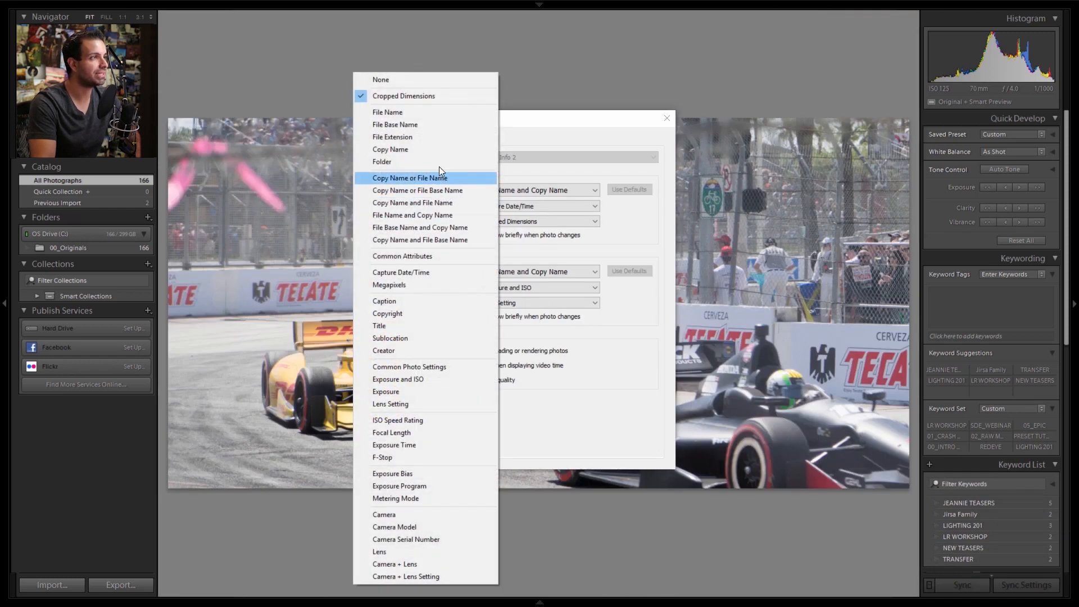
{"action": "left_click", "coordinate": [405, 284]}
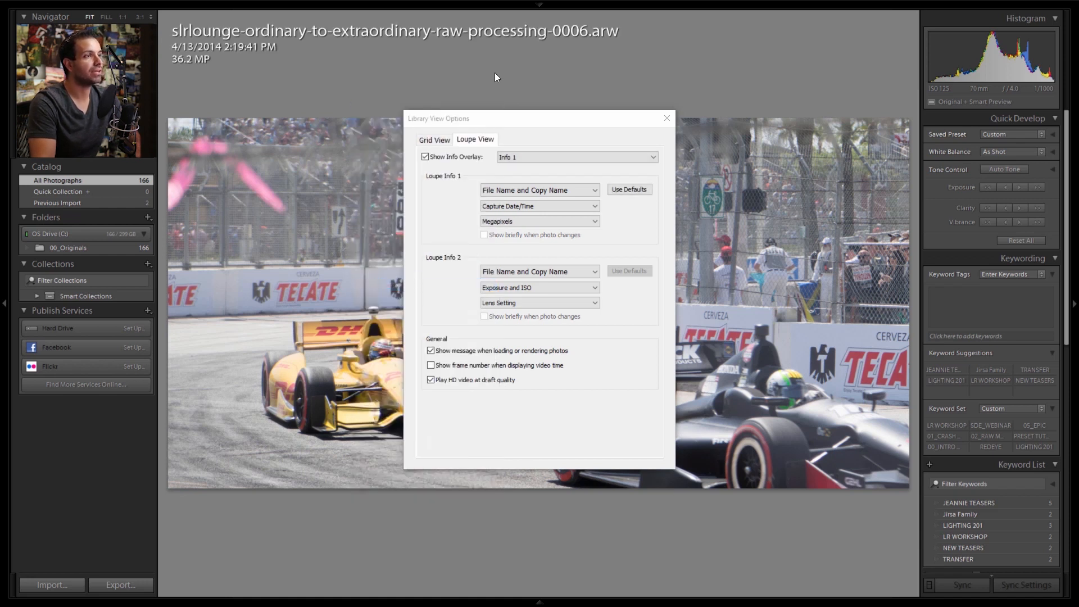
{"action": "left_click", "coordinate": [667, 118]}
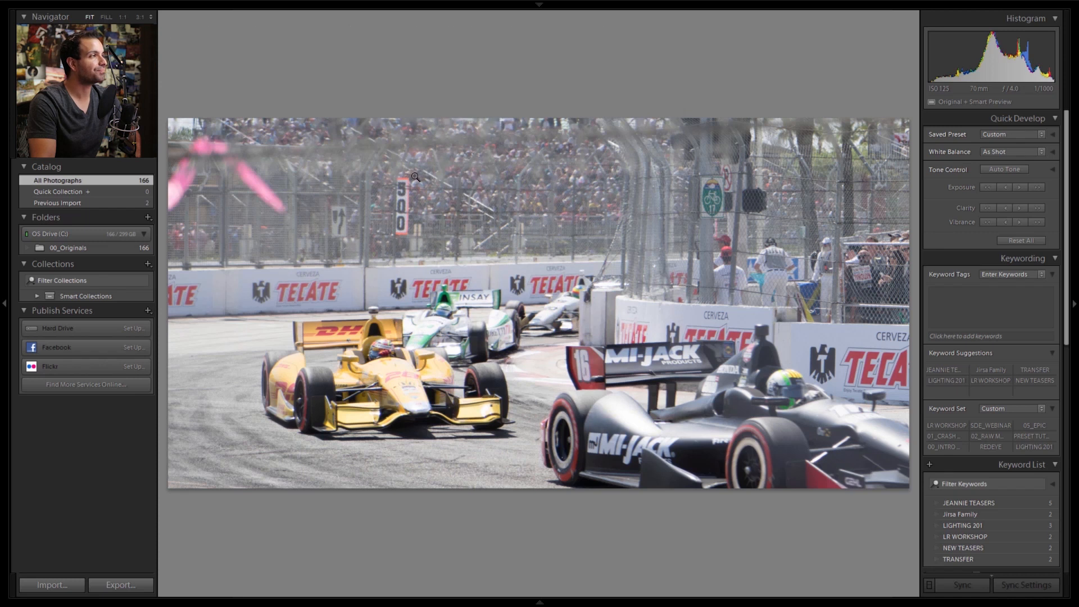
Return the cropped photo to the Develop module and check its megapixel figure in the info overlay
{"action": "key", "text": "r"}
{"action": "key", "text": "Return"}
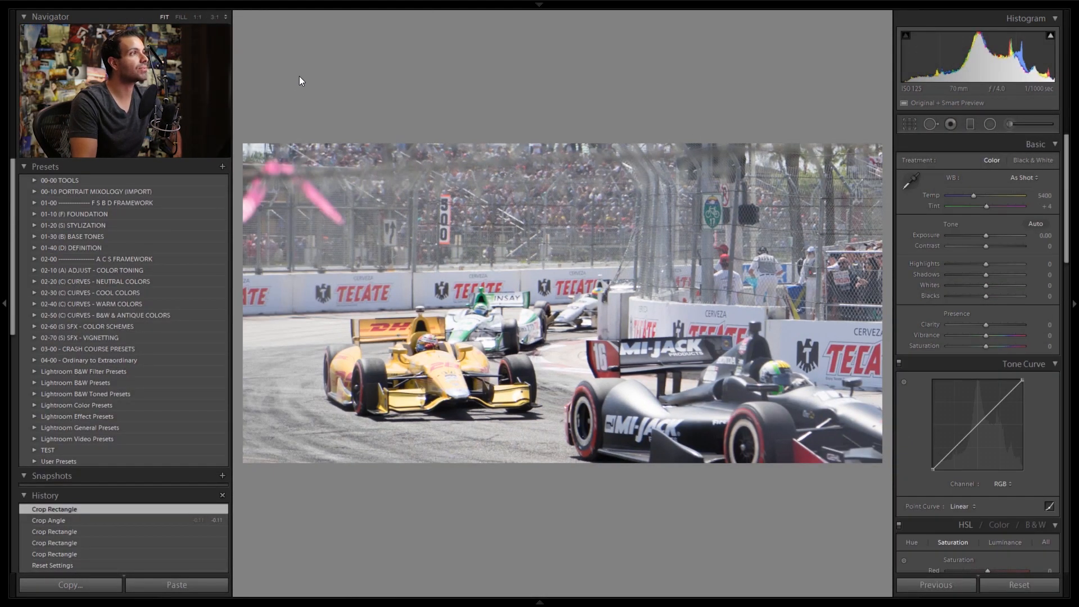
{"action": "key", "text": "r"}
{"action": "key", "text": "r"}
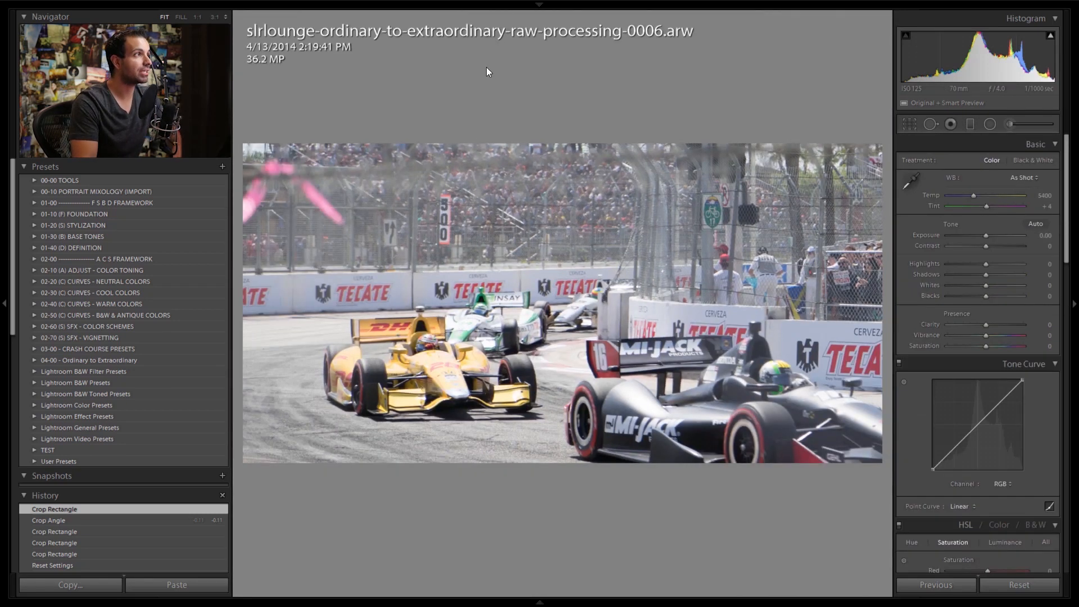
{"action": "key", "text": "i"}
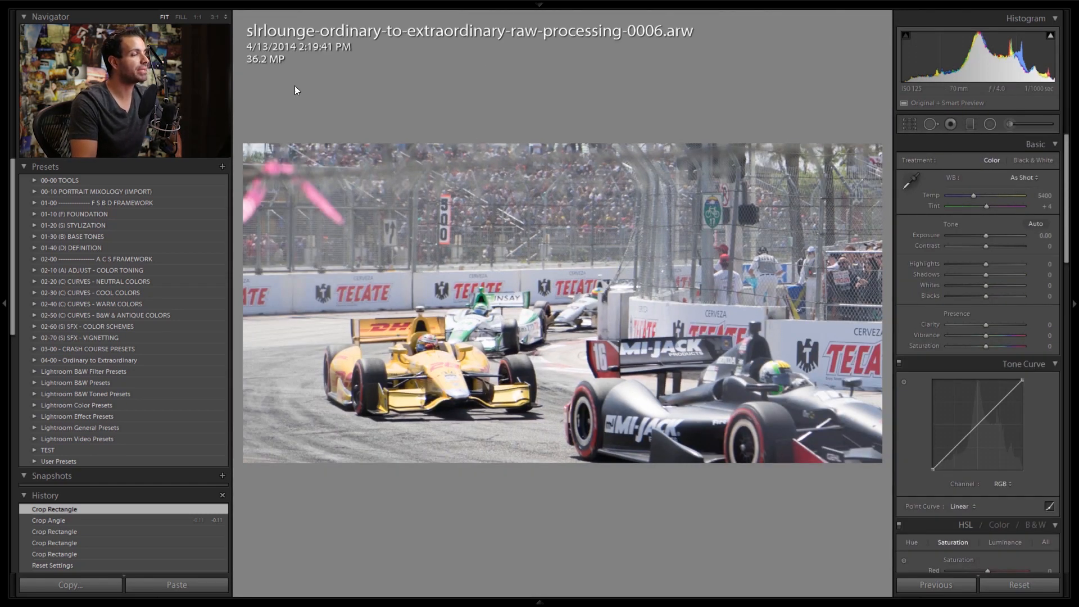
In the Develop view options, set the third line of Loupe Info 1 to Cropped Dimensions
{"action": "key", "text": "ctrl+j"}
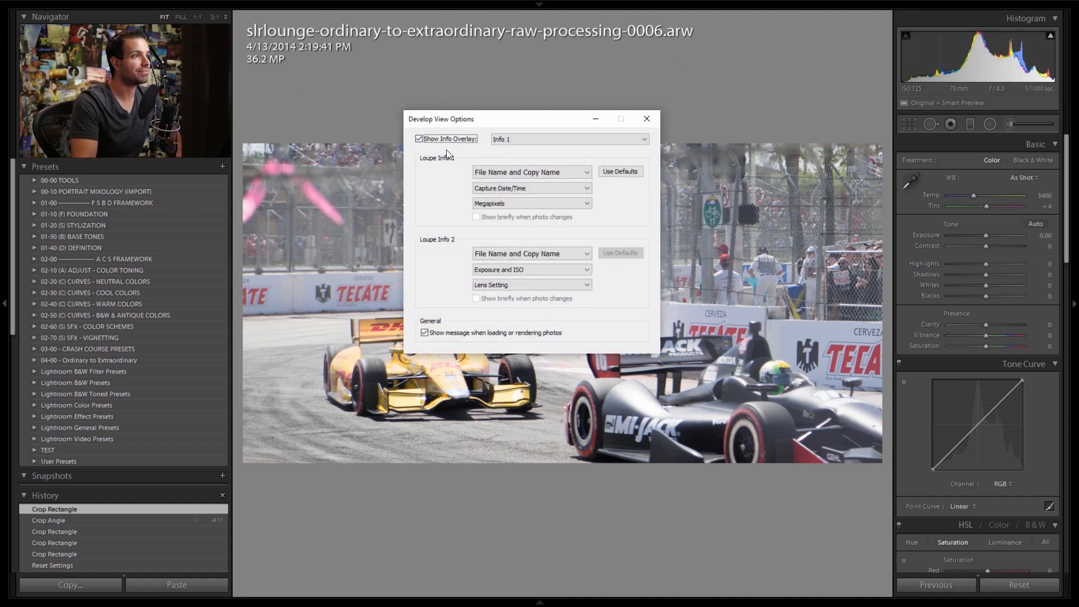
{"action": "left_click", "coordinate": [487, 202]}
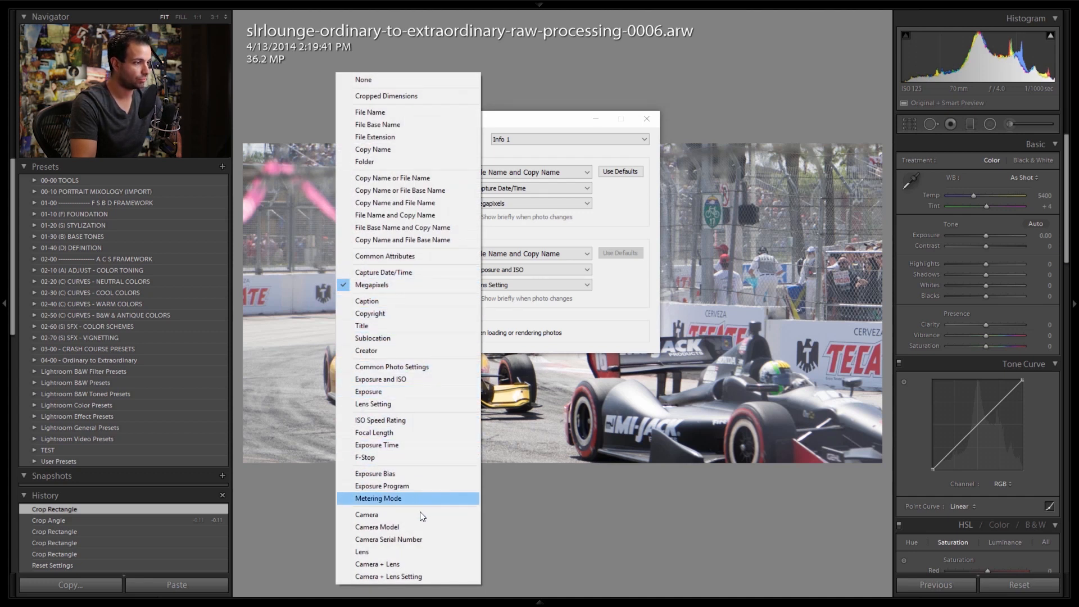
{"action": "left_click", "coordinate": [424, 97]}
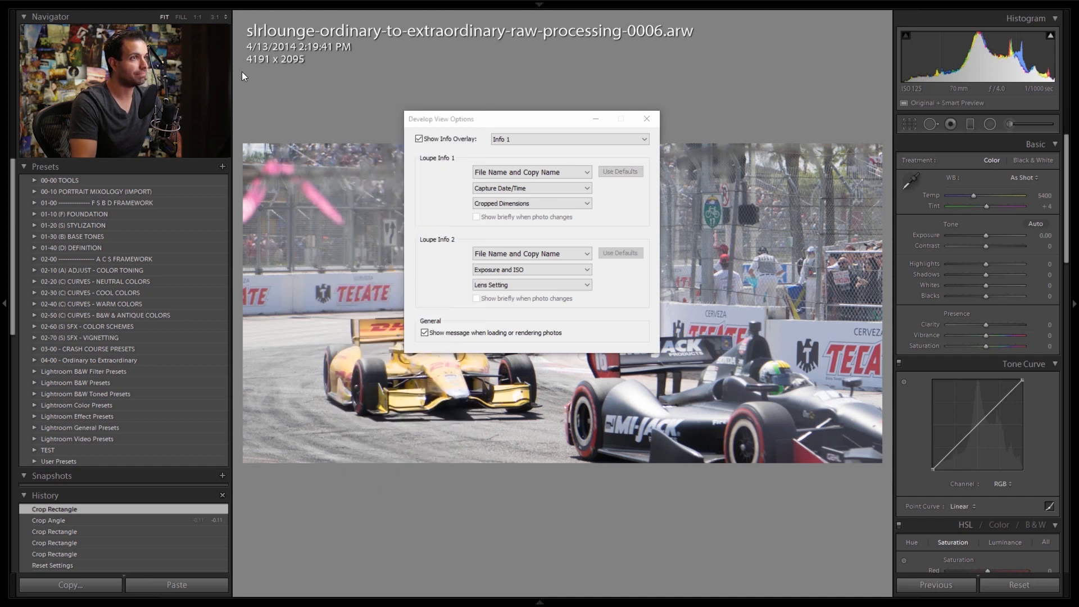
{"action": "left_click", "coordinate": [659, 118]}
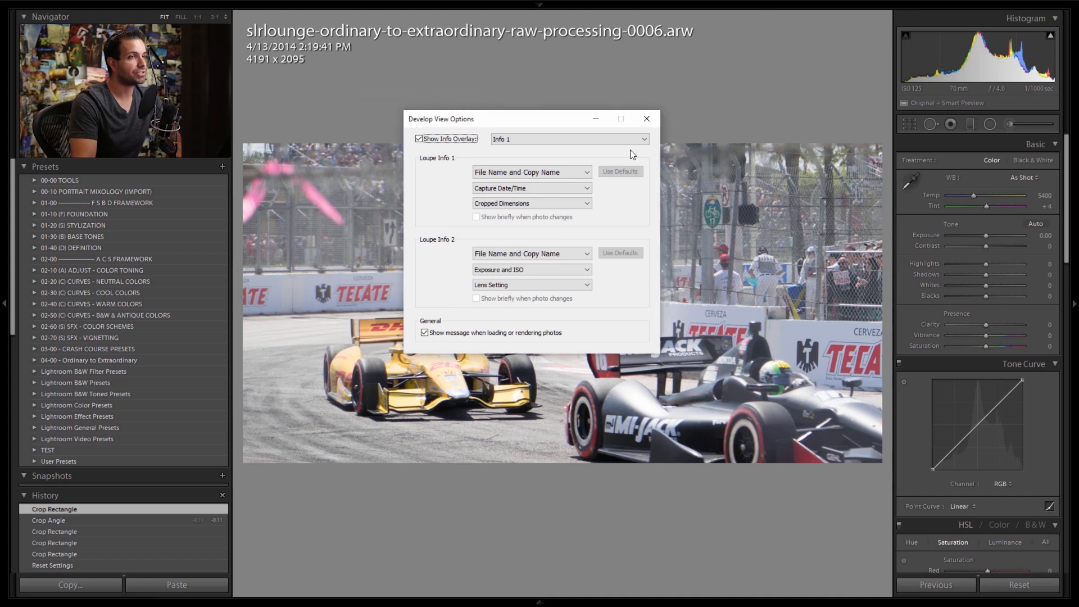
Close the Develop view options and hide the info overlay on the photo
{"action": "left_click", "coordinate": [646, 119]}
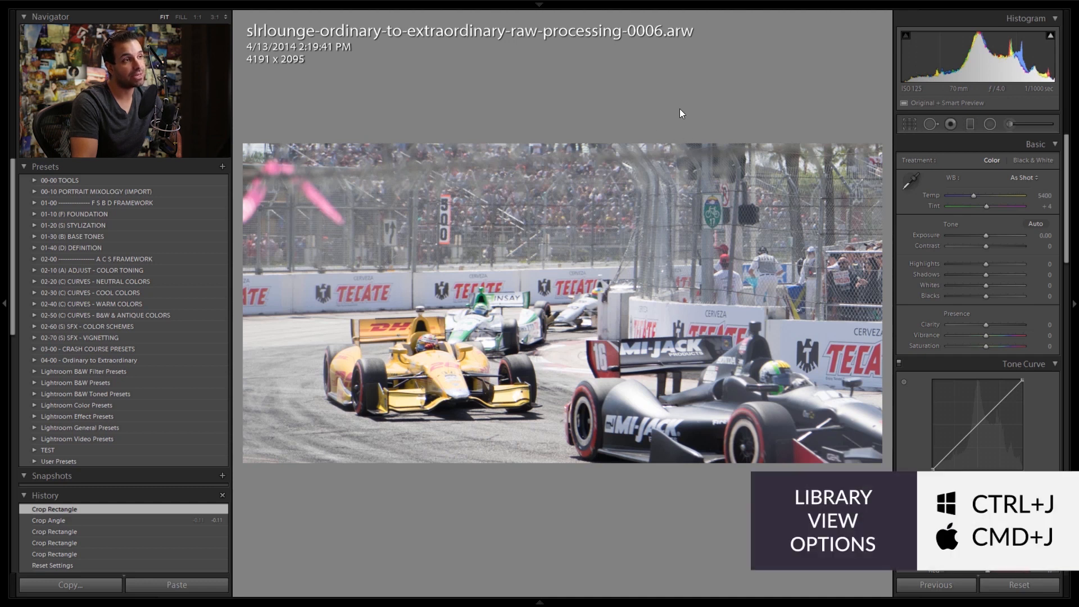
{"action": "key", "text": "i"}
{"action": "key", "text": "i"}
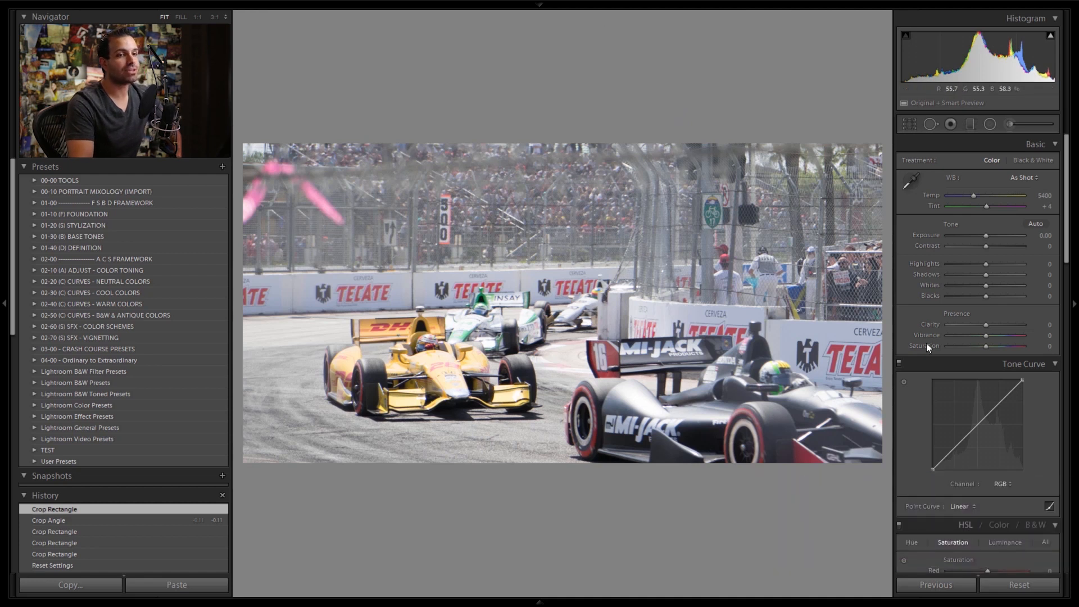
Set the photo's Highlights to -80, Whites to -60, Shadows to +40 and Blacks to +80
{"action": "scroll", "coordinate": [999, 269], "scroll_direction": "down", "scroll_amount": 4}
{"action": "scroll", "coordinate": [997, 265], "scroll_direction": "down", "scroll_amount": 12}
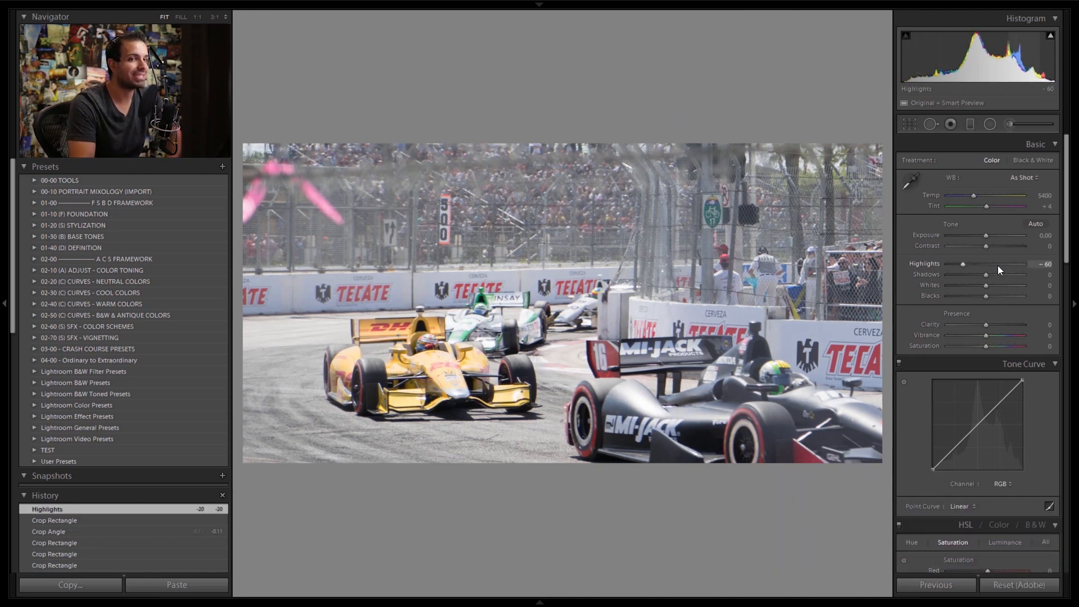
{"action": "scroll", "coordinate": [1000, 286], "scroll_direction": "down", "scroll_amount": 12}
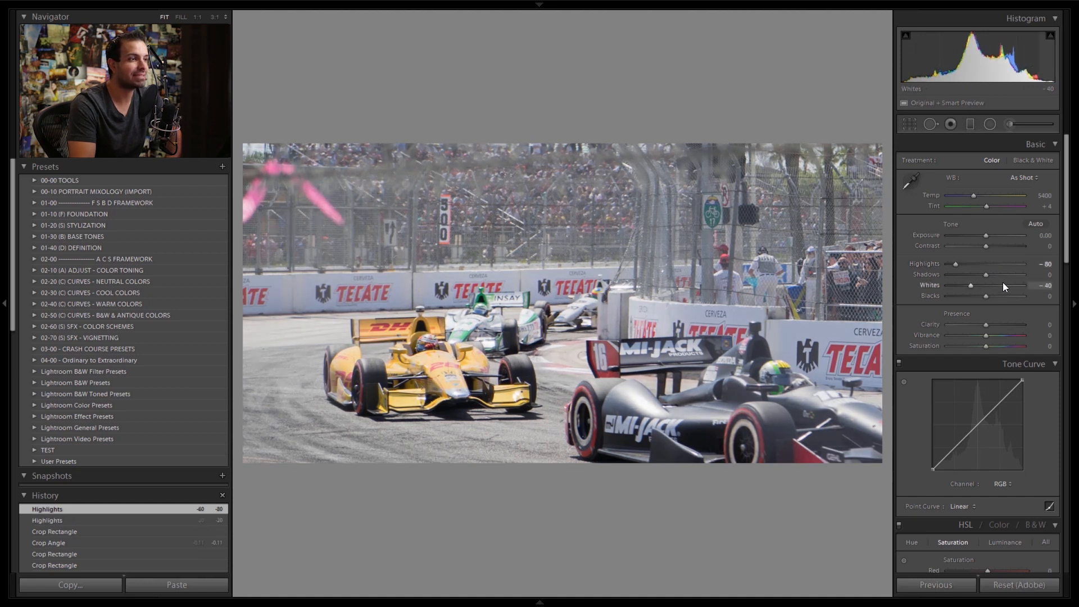
{"action": "scroll", "coordinate": [1005, 278], "scroll_direction": "up", "scroll_amount": 12}
{"action": "scroll", "coordinate": [1006, 277], "scroll_direction": "down", "scroll_amount": 4}
{"action": "scroll", "coordinate": [1006, 296], "scroll_direction": "up", "scroll_amount": 20}
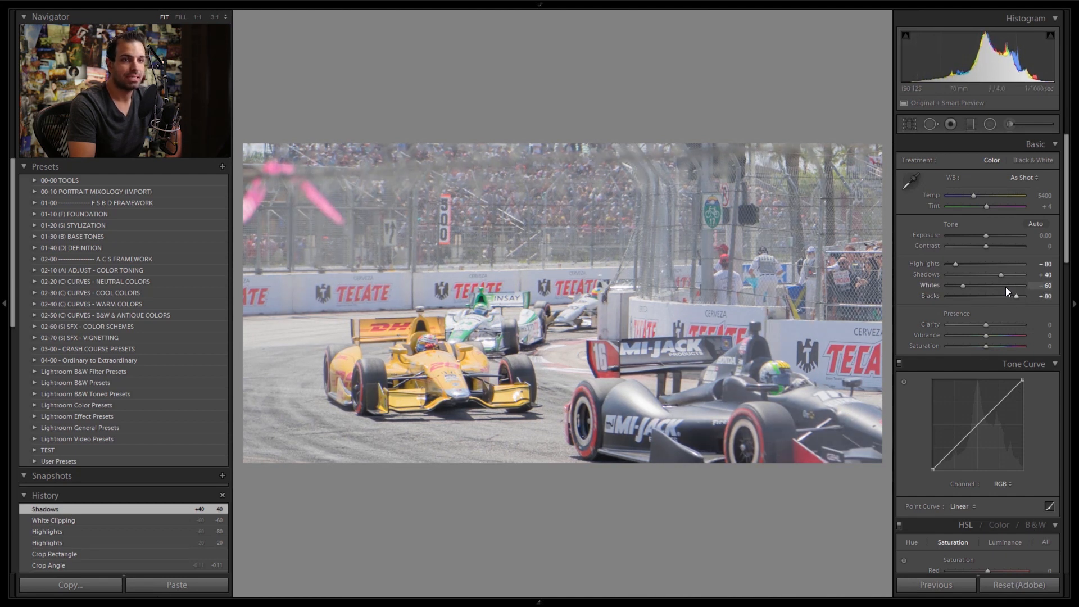
Rebalance the dark tones by setting Shadows to +80 and Blacks to +60
{"action": "key", "text": "shift+Up"}
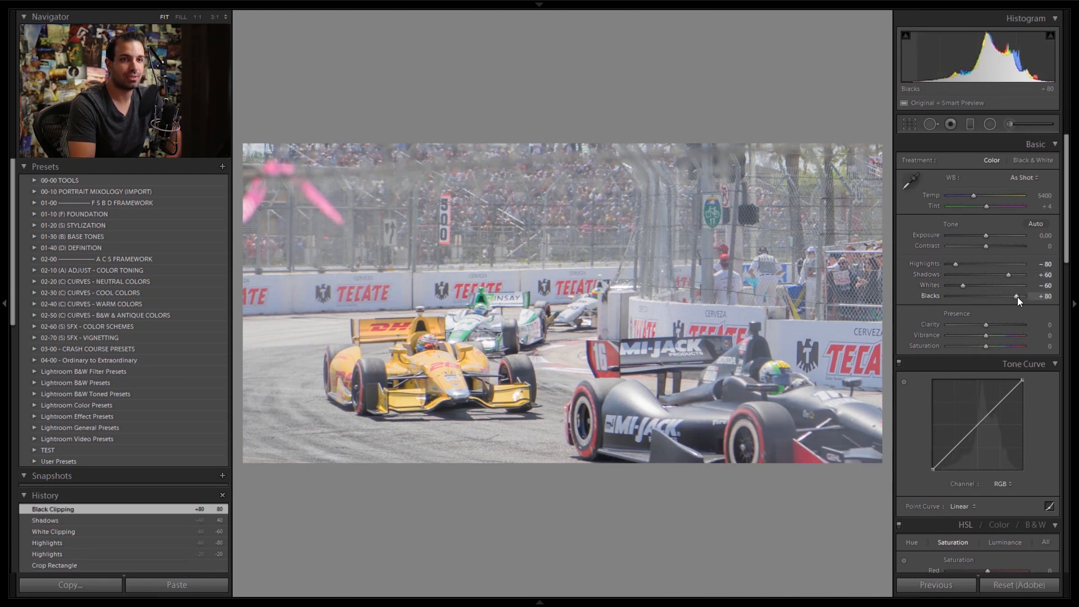
{"action": "key", "text": "shift+Down"}
{"action": "key", "text": "shift+Down"}
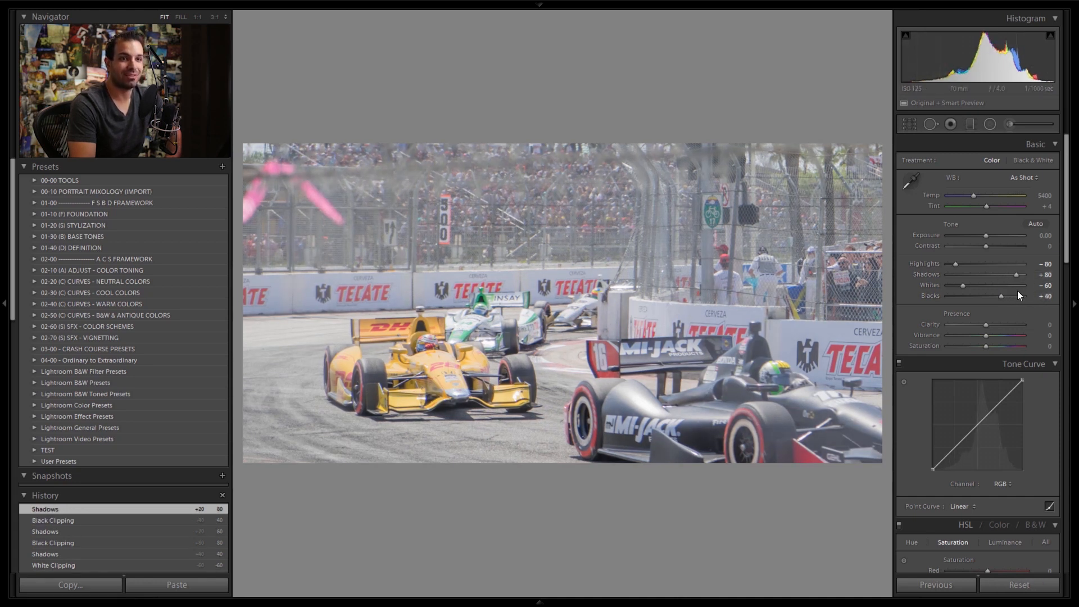
{"action": "key", "text": "shift+Up"}
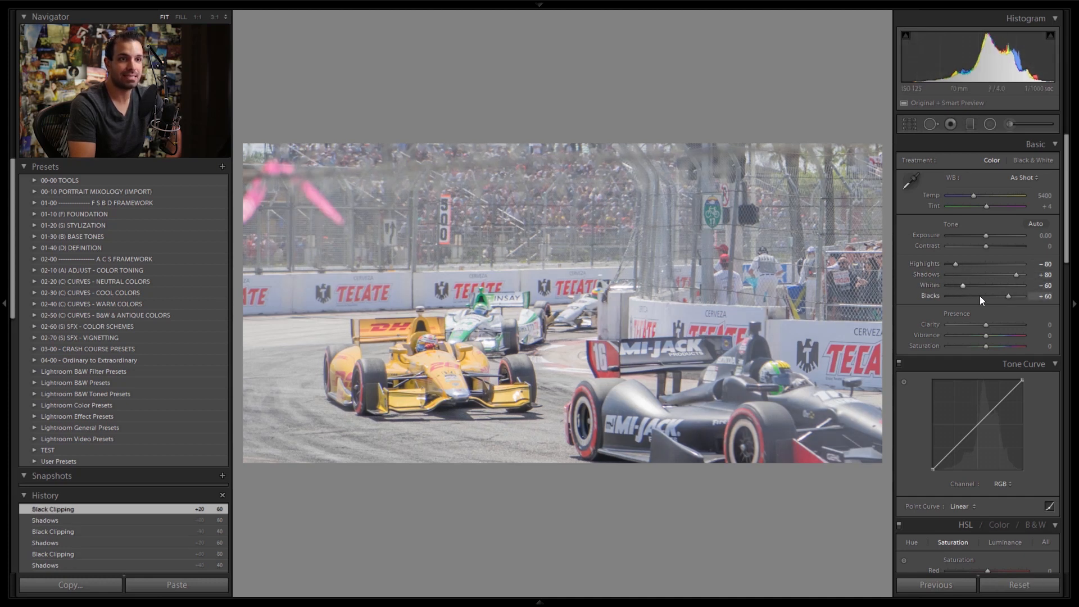
Raise the photo's Clarity to +80
{"action": "key", "text": "shift+Up"}
{"action": "key", "text": "shift+Up"}
{"action": "key", "text": "shift+Up"}
{"action": "key", "text": "shift+Up"}
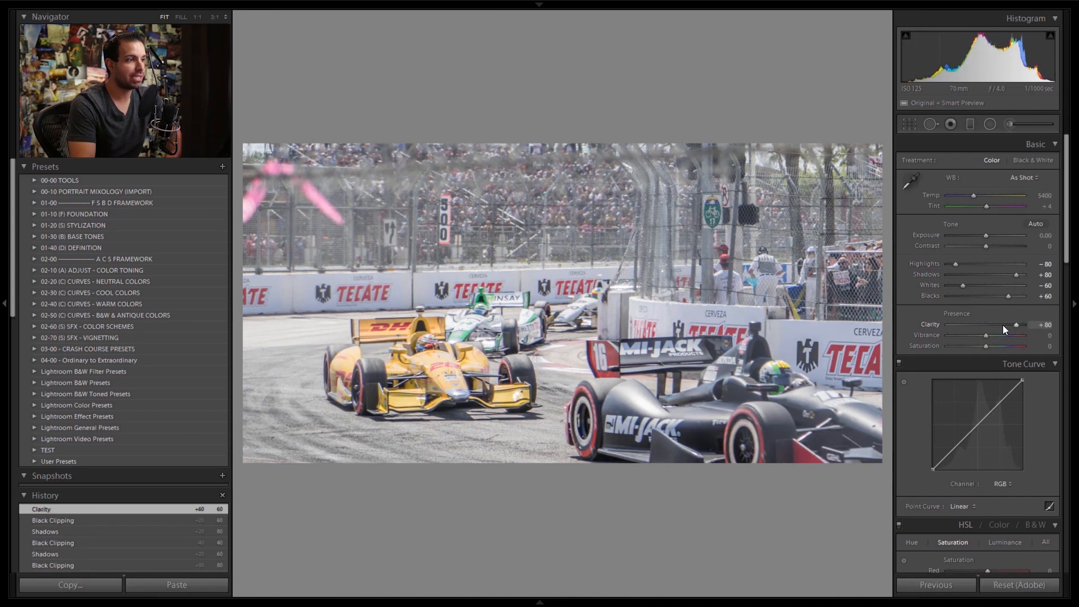
Set the photo's Contrast to +50
{"action": "key", "text": "shift+Up"}
{"action": "key", "text": "shift+Up"}
{"action": "key", "text": "Up"}
{"action": "key", "text": "Up"}
{"action": "key", "text": "Up"}
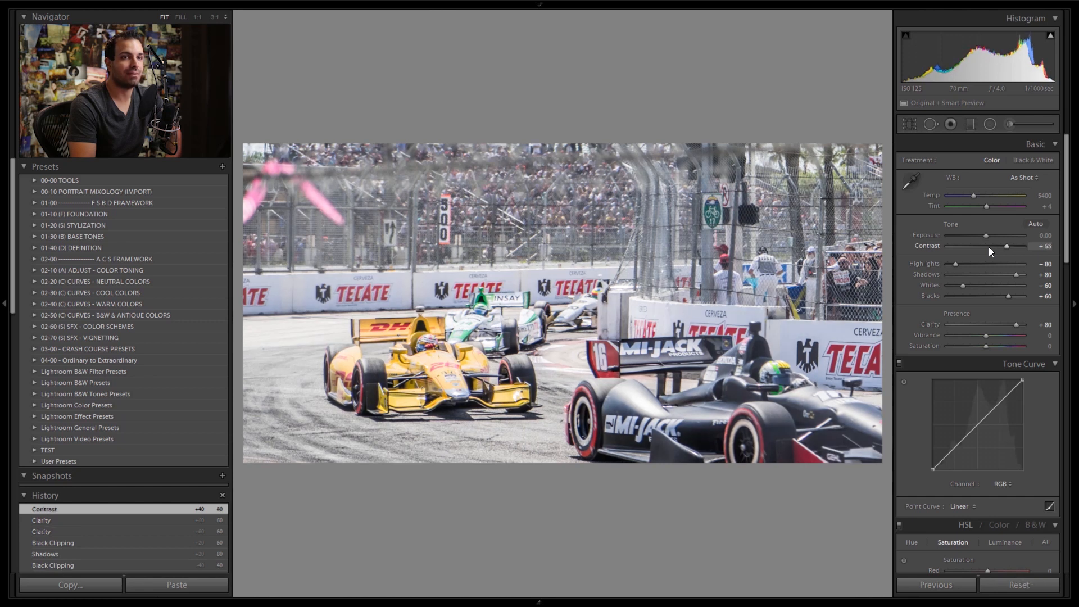
{"action": "key", "text": "Down"}
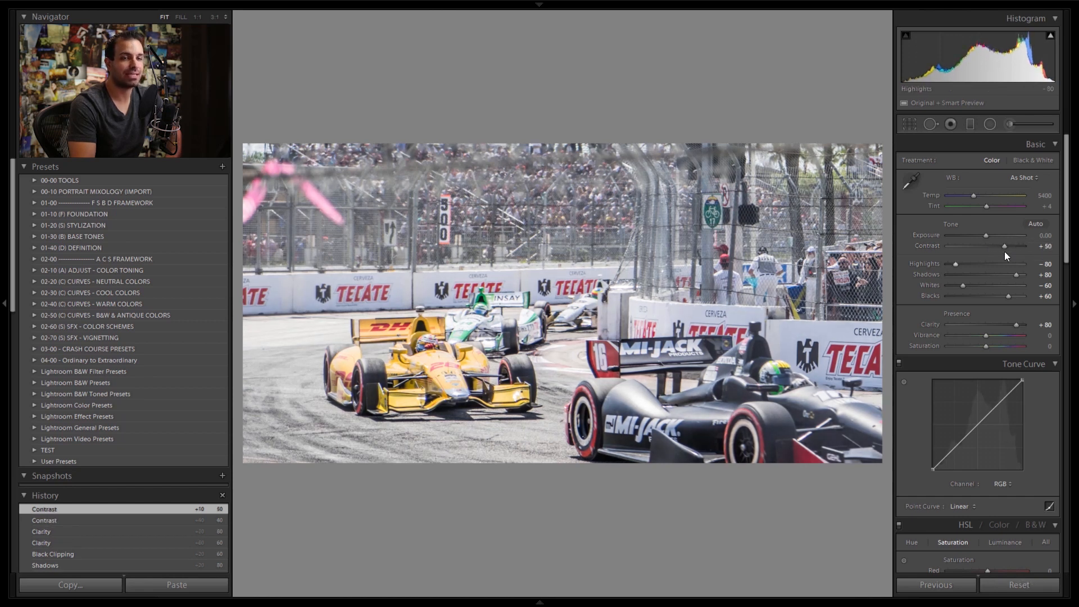
Shape a custom S-curve on the RGB tone curve, lifting the highlights, lowering the shadows and adding anchor points through the midtones
{"action": "left_click_drag", "start_coordinate": [1006, 397], "coordinate": [1006, 391]}
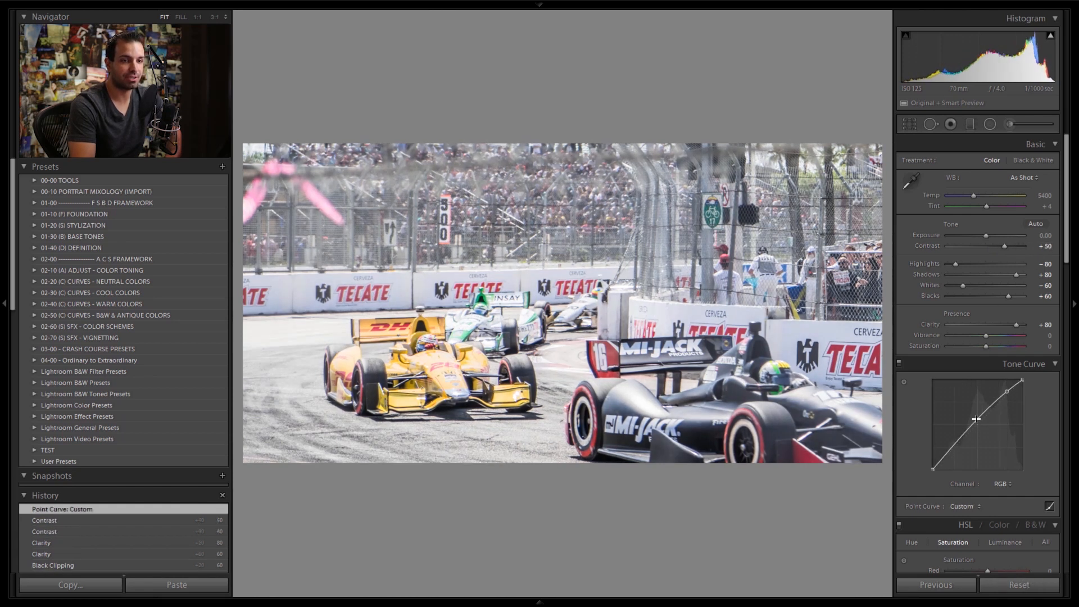
{"action": "left_click_drag", "start_coordinate": [950, 451], "coordinate": [950, 456]}
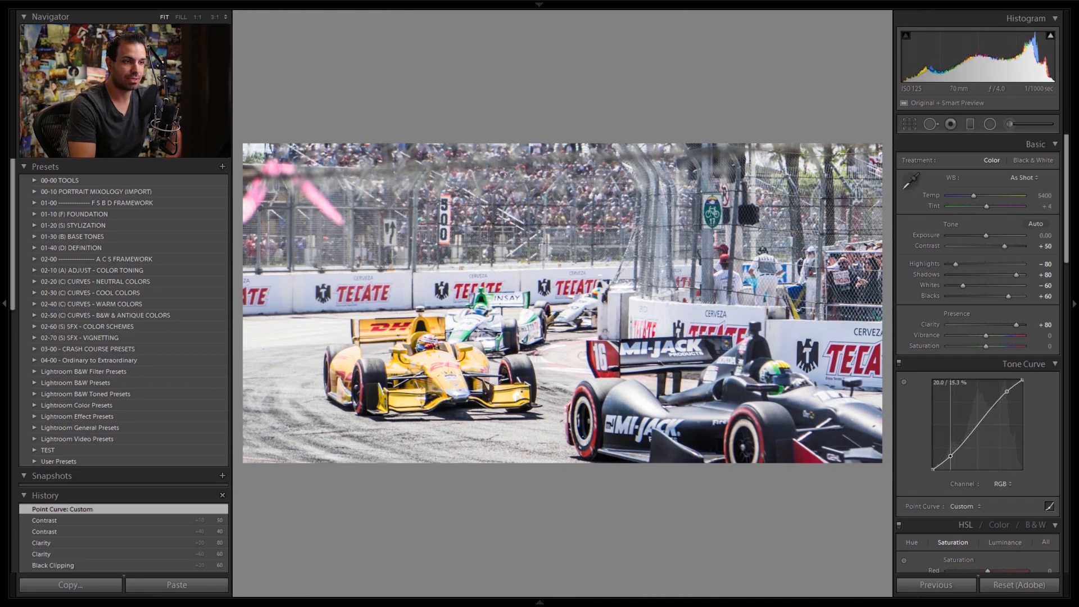
{"action": "left_click", "coordinate": [965, 438]}
{"action": "left_click_drag", "start_coordinate": [978, 422], "coordinate": [979, 420]}
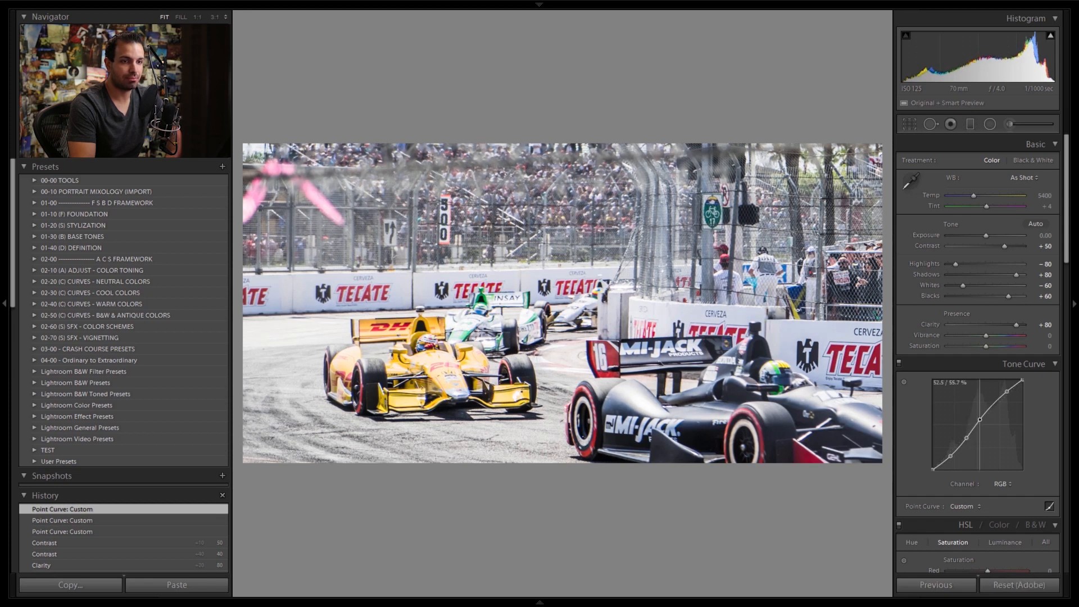
{"action": "left_click", "coordinate": [1007, 393]}
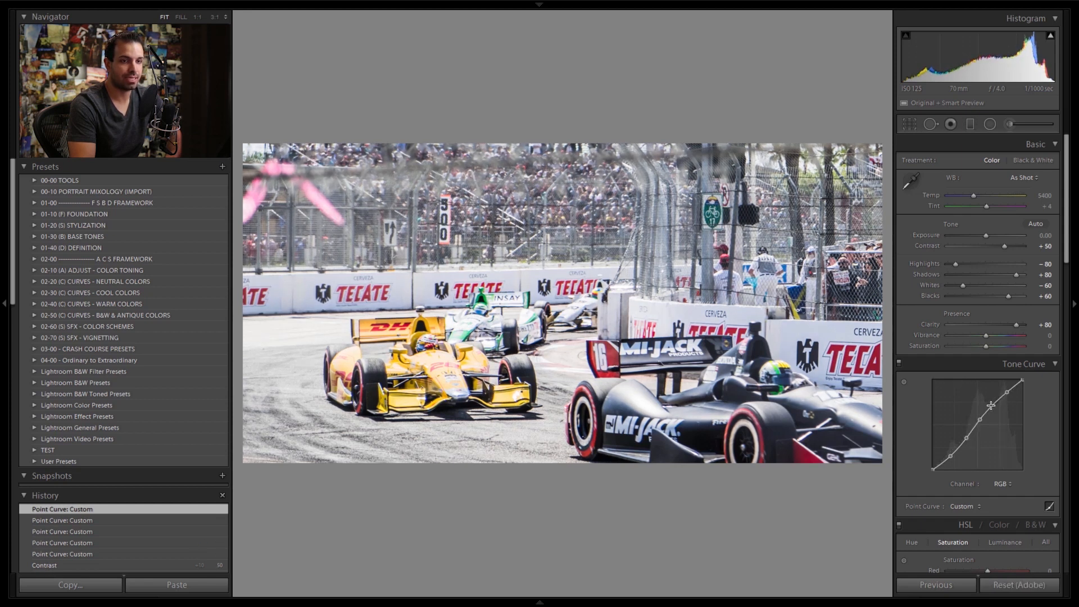
{"action": "left_click", "coordinate": [990, 407]}
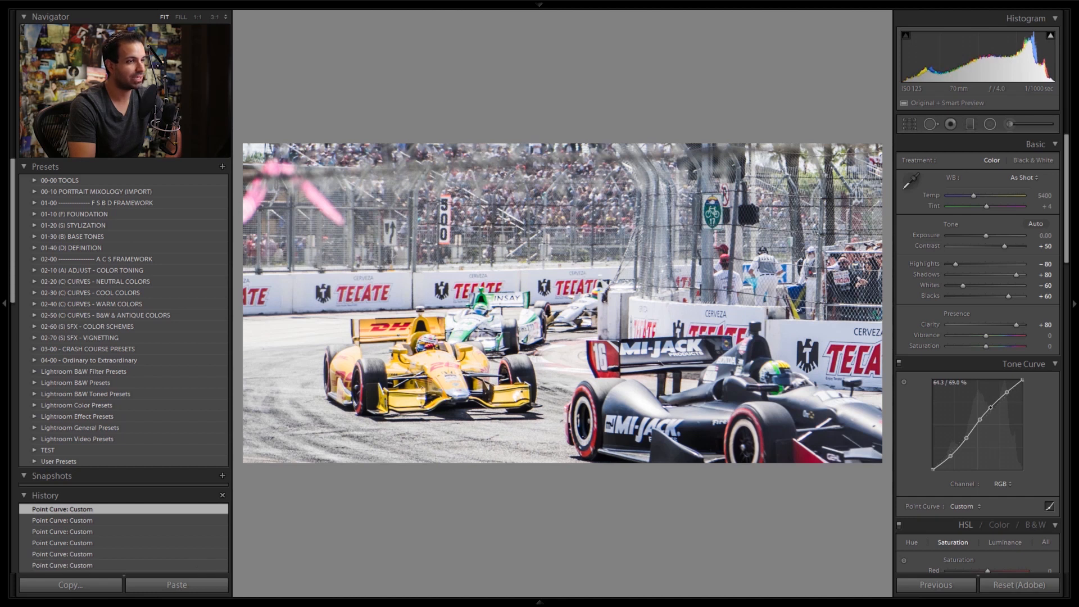
Lower the Exposure to -0.50 and turn on the clipping warnings
{"action": "key", "text": "Down"}
{"action": "key", "text": "Down"}
{"action": "key", "text": "Down"}
{"action": "key", "text": "Down"}
{"action": "key", "text": "Down"}
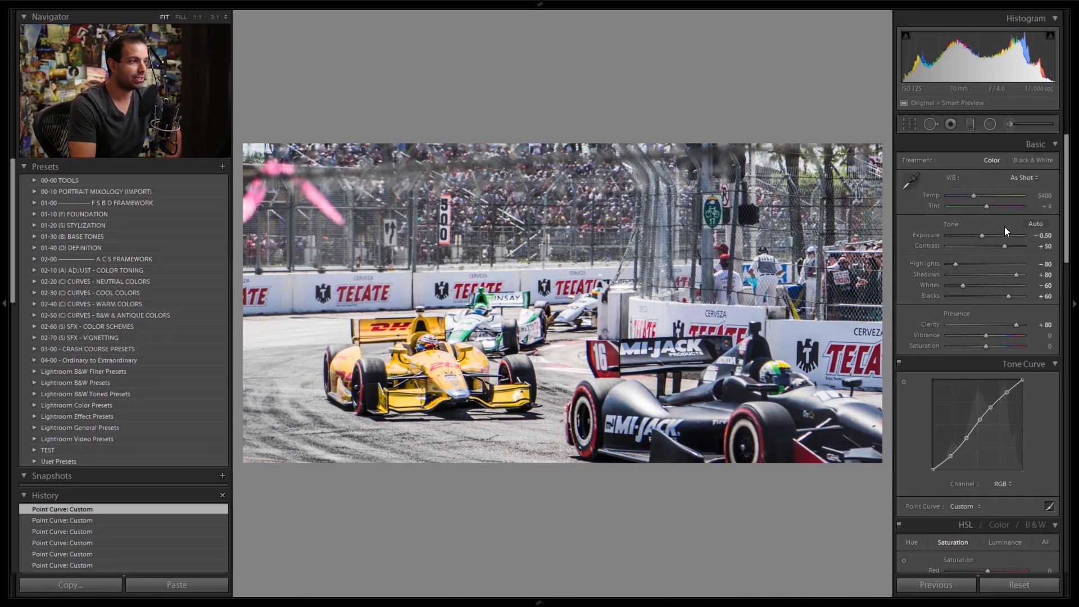
{"action": "key", "text": "j"}
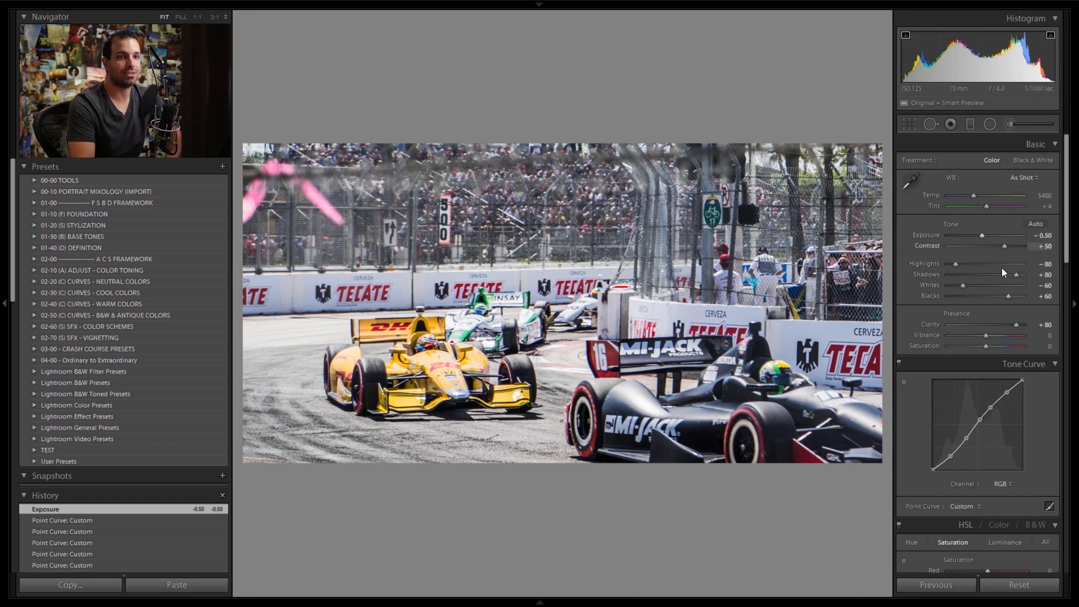
Deepen the dark tones by setting Shadows to +65 and Blacks to +30
{"action": "key", "text": "Down"}
{"action": "key", "text": "Down"}
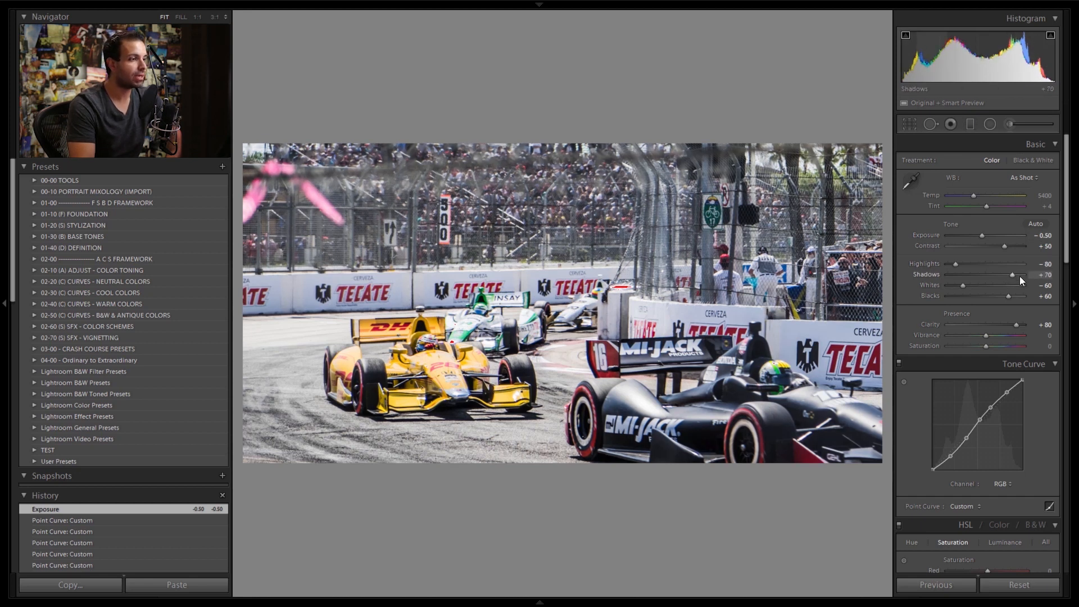
{"action": "key", "text": "Down"}
{"action": "key", "text": "Down"}
{"action": "key", "text": "Down"}
{"action": "key", "text": "Down"}
{"action": "key", "text": "Down"}
{"action": "key", "text": "Down"}
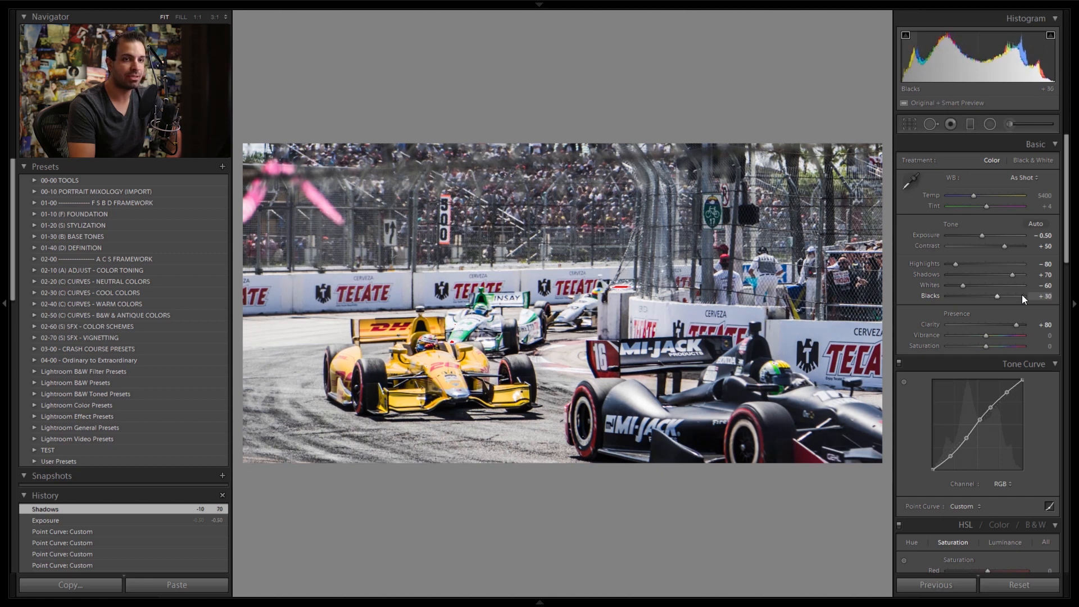
{"action": "key", "text": "Down"}
{"action": "key", "text": "Down"}
Set Highlights to -70 and Whites to -50, and lower the Exposure to -0.70
{"action": "key", "text": "Up"}
{"action": "key", "text": "Up"}
{"action": "key", "text": "Up"}
{"action": "key", "text": "Up"}
{"action": "key", "text": "Up"}
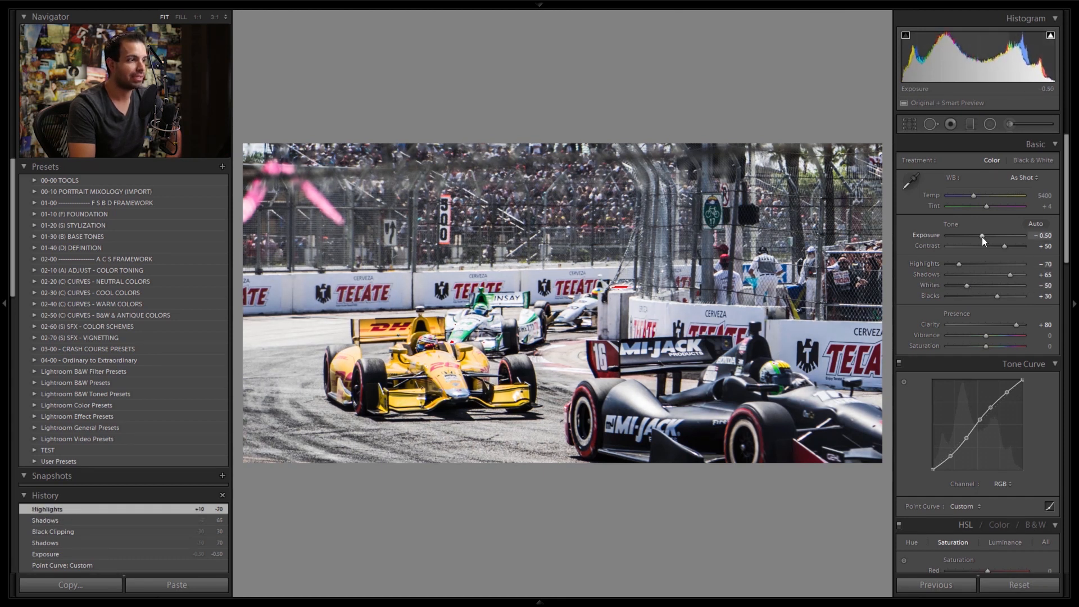
{"action": "key", "text": "Down"}
{"action": "key", "text": "Down"}
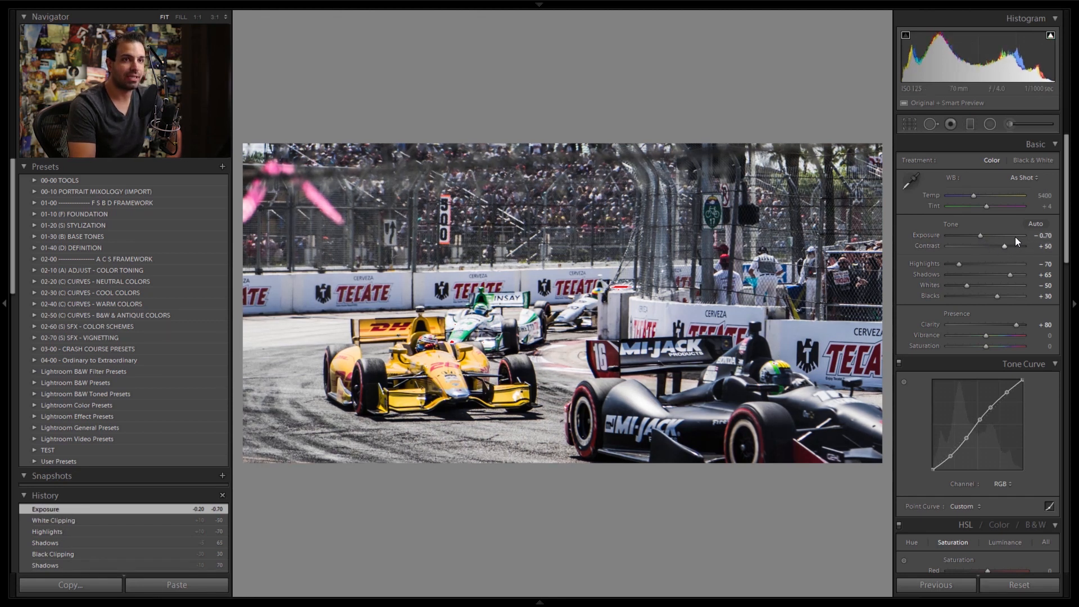
Try neutral white balance samples from the white trackside barrier and the green-and-white car with the White Balance Selector
{"action": "key", "text": "w"}
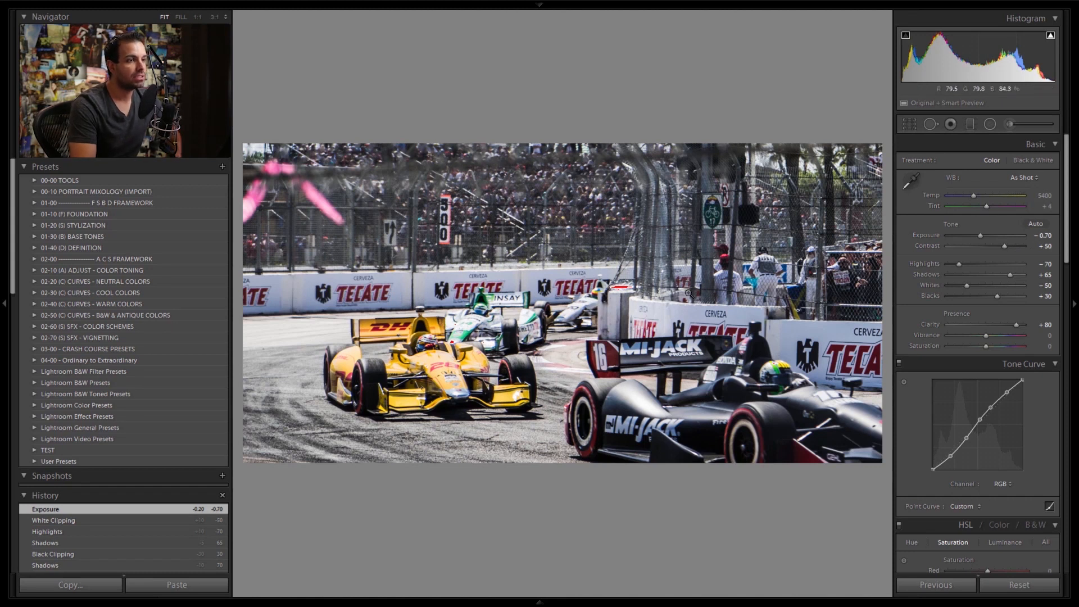
{"action": "left_click", "coordinate": [680, 316]}
{"action": "key", "text": "w"}
{"action": "left_click", "coordinate": [674, 311]}
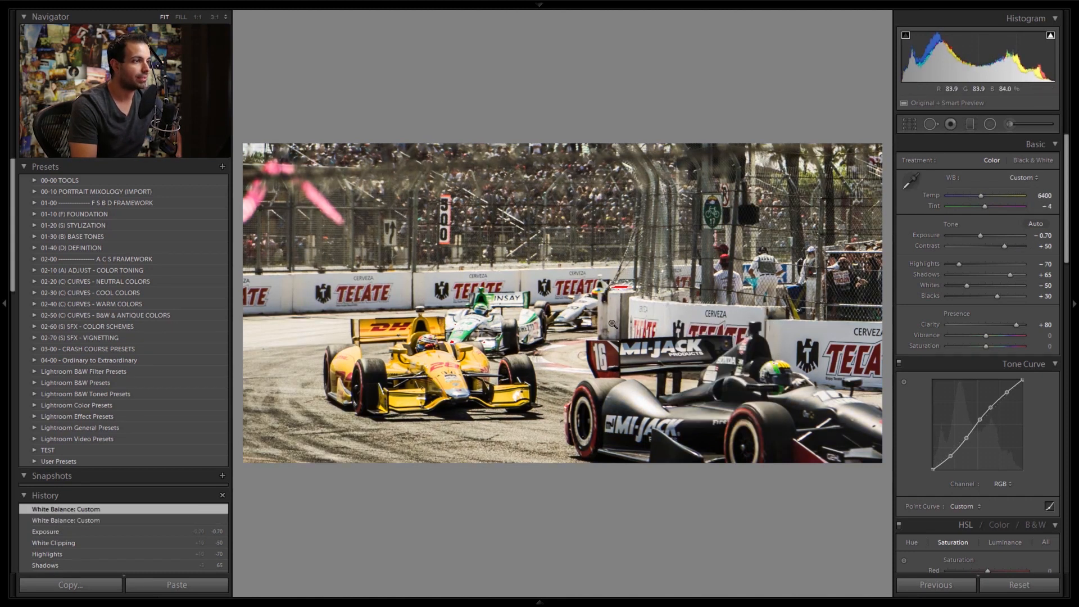
{"action": "key", "text": "w"}
{"action": "left_click", "coordinate": [518, 304]}
{"action": "key", "text": "w"}
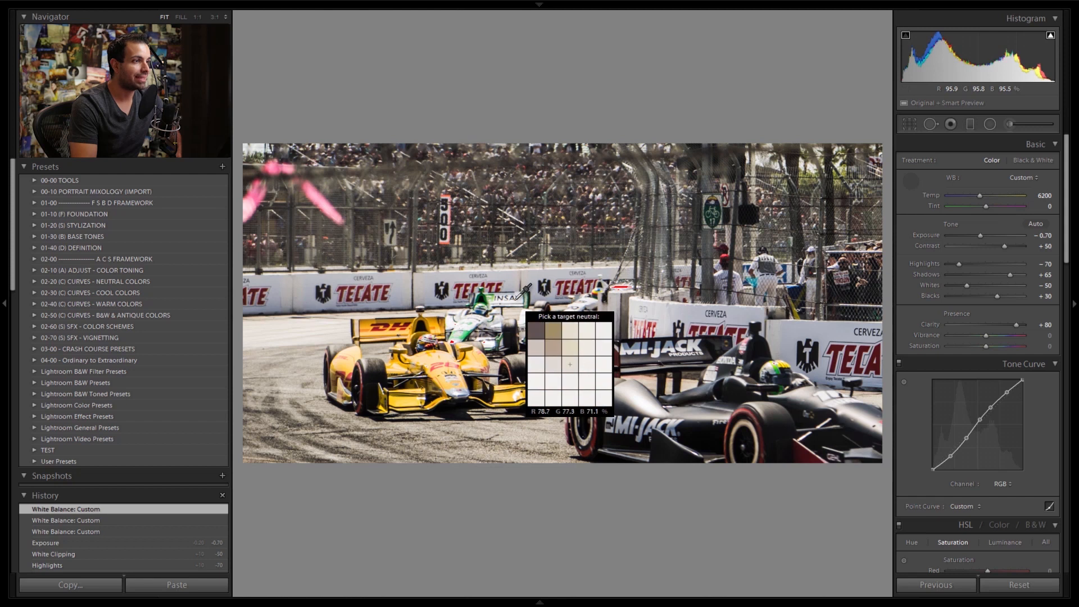
{"action": "left_click", "coordinate": [518, 297]}
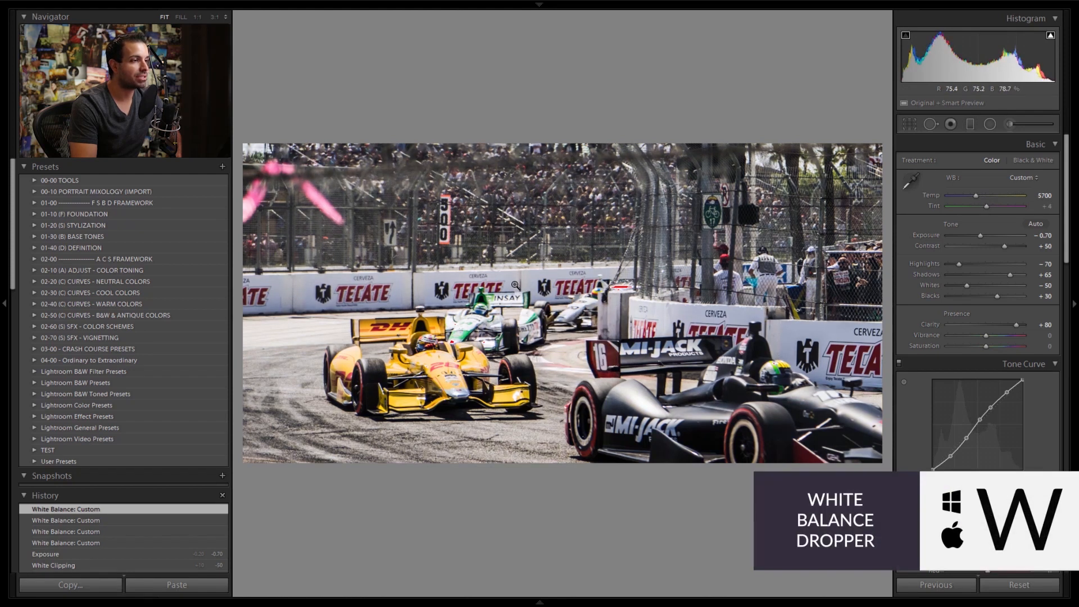
Try white balance samples from dark areas of the black car and again from the green-and-white car
{"action": "key", "text": "w"}
{"action": "left_click", "coordinate": [622, 406]}
{"action": "key", "text": "w"}
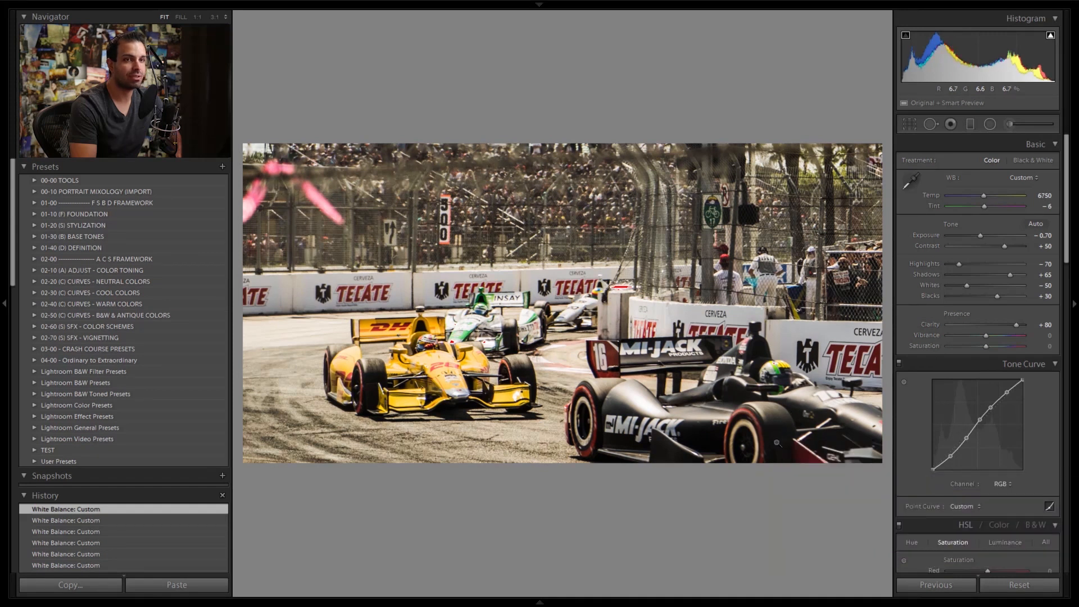
{"action": "left_click", "coordinate": [778, 439]}
{"action": "key", "text": "w"}
{"action": "left_click", "coordinate": [524, 303]}
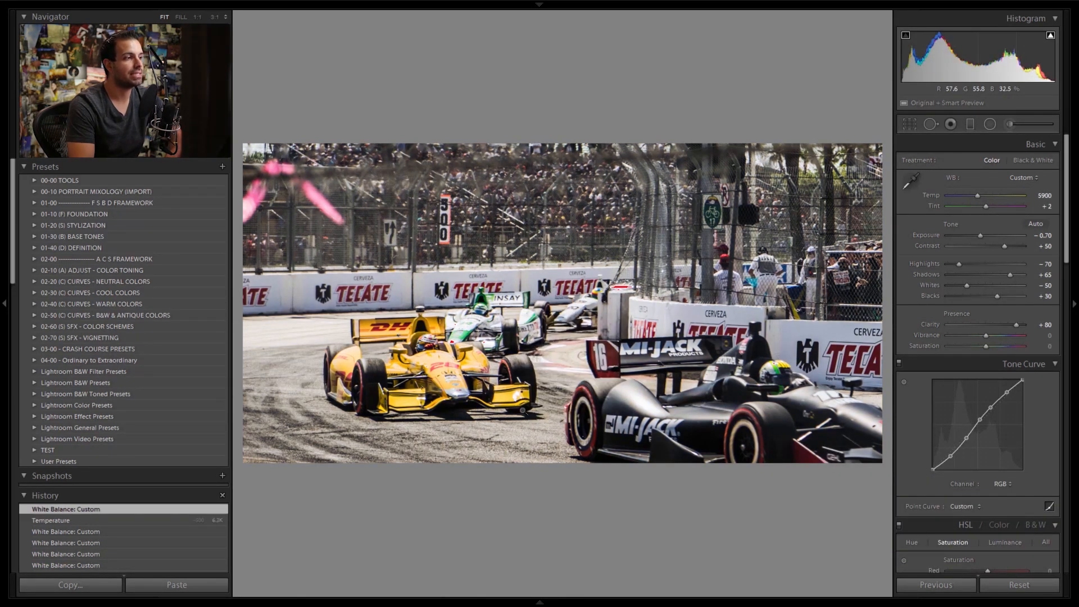
Reset the Tint to its default and set the white balance Temp to 5650
{"action": "double_click", "coordinate": [980, 207]}
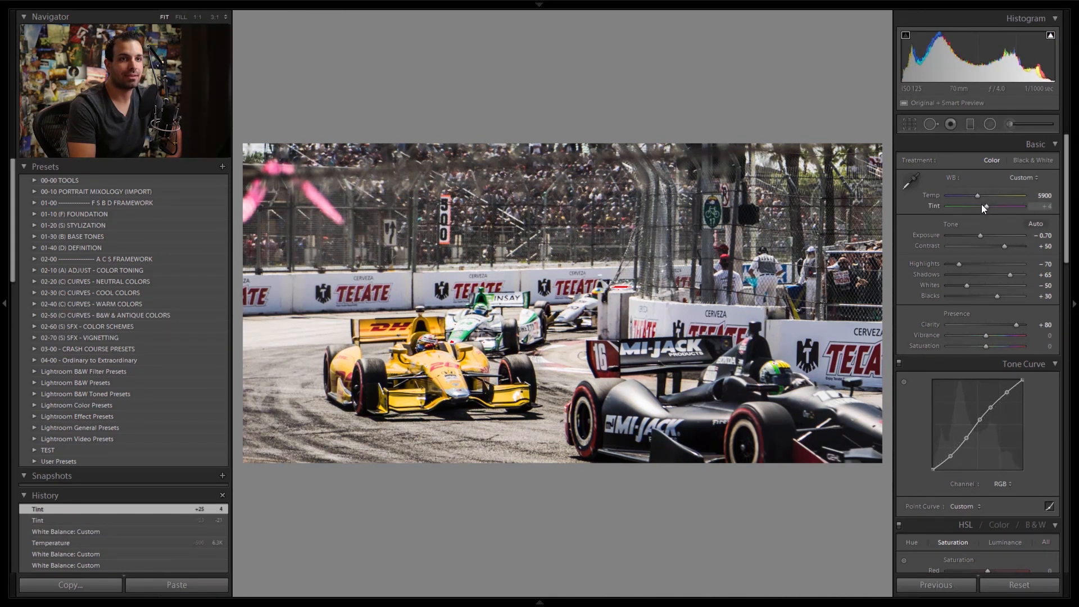
{"action": "left_click", "coordinate": [981, 196]}
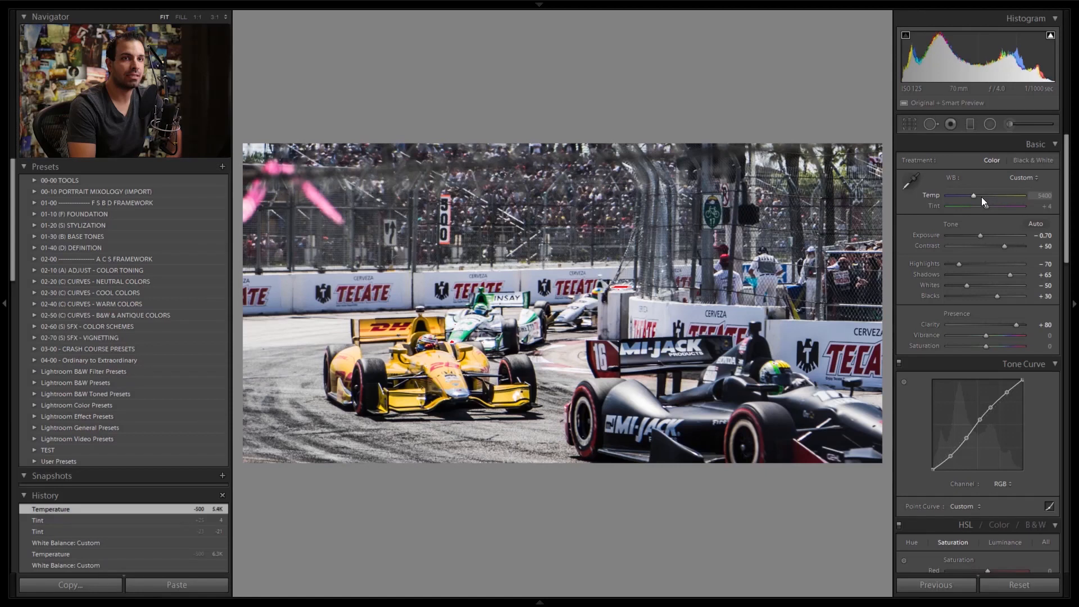
{"action": "key", "text": "shift+Down"}
{"action": "key", "text": "Up"}
{"action": "key", "text": "Up"}
{"action": "key", "text": "Up"}
{"action": "key", "text": "Up"}
{"action": "key", "text": "Up"}
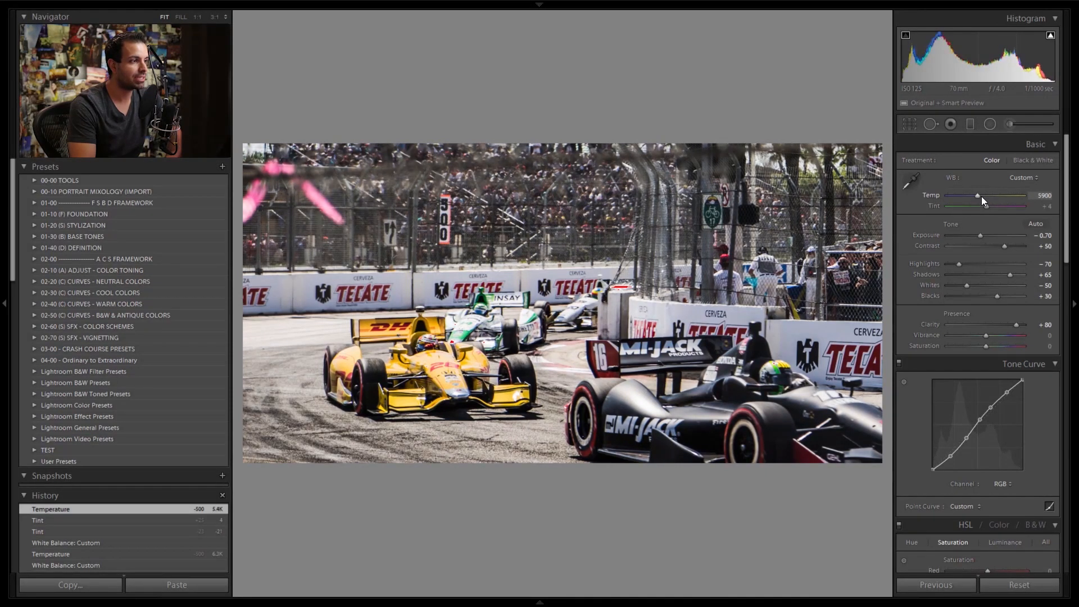
{"action": "key", "text": "shift+Down"}
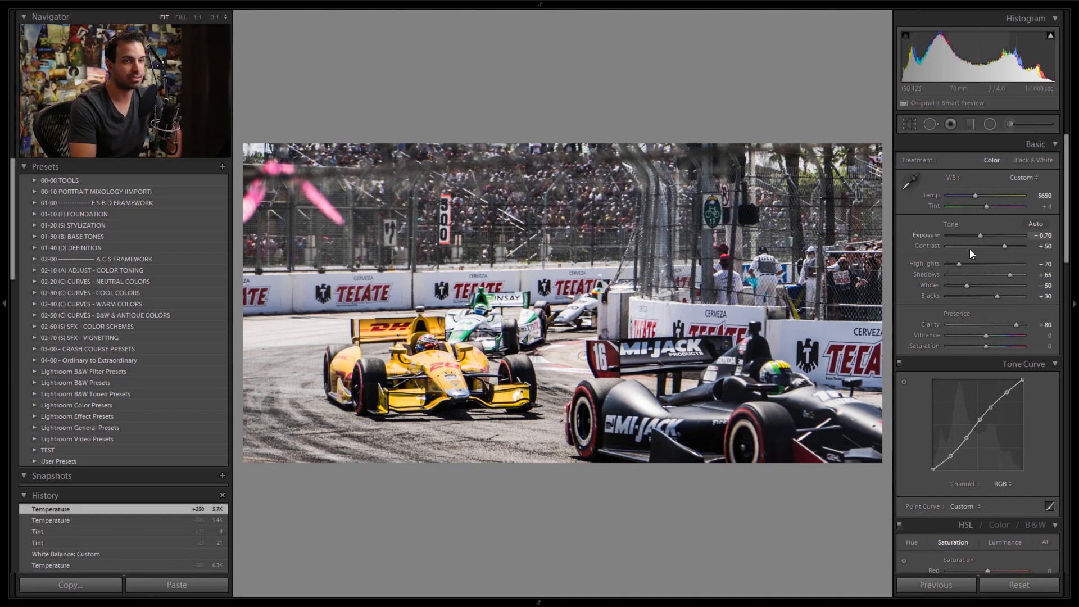
In the HSL saturation settings, set Red to -20 and Orange to -10
{"action": "scroll", "coordinate": [1001, 345], "scroll_direction": "down", "scroll_amount": 3}
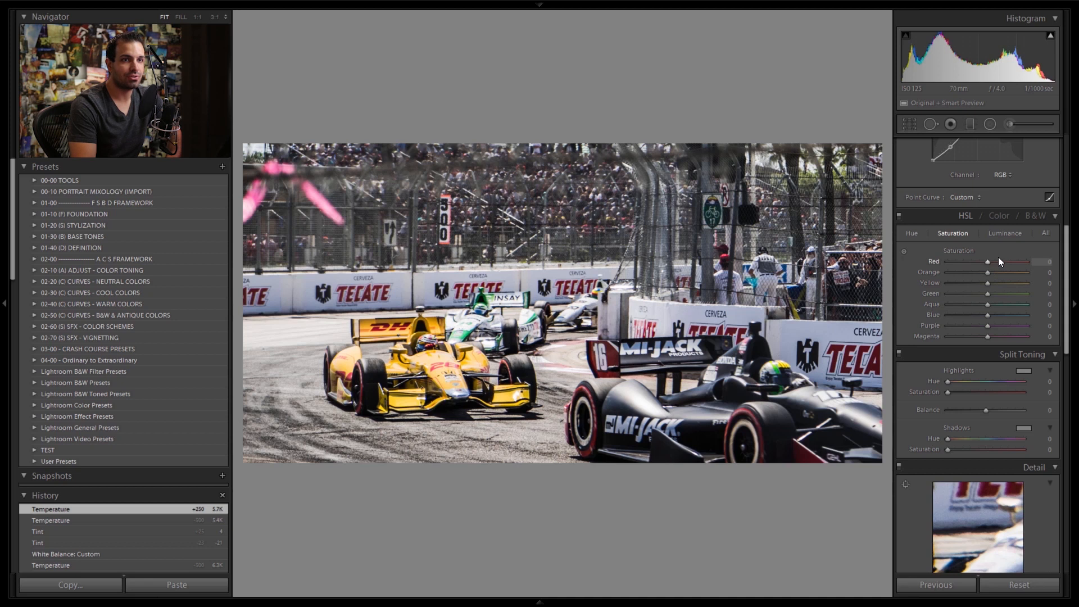
{"action": "key", "text": "Down"}
{"action": "key", "text": "Down"}
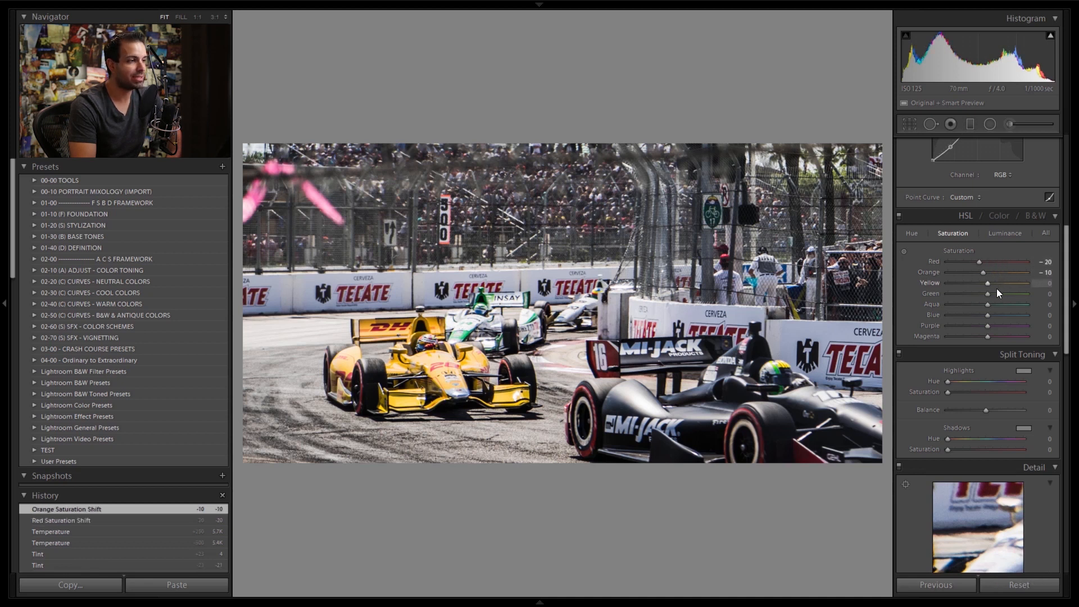
{"action": "key", "text": "Down"}
{"action": "key", "text": "Down"}
{"action": "key", "text": "Down"}
{"action": "key", "text": "Down"}
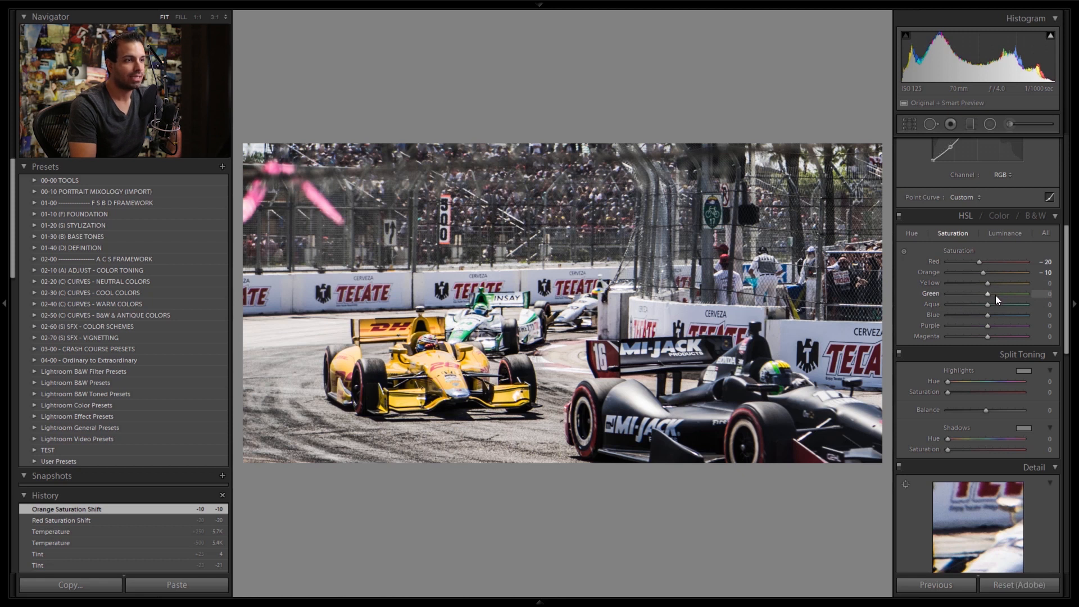
In the HSL saturation settings, set Green to -20, Aqua to -10 and Blue to -20
{"action": "key", "text": "Down"}
{"action": "key", "text": "Down"}
{"action": "key", "text": "Down"}
{"action": "key", "text": "Down"}
{"action": "key", "text": "Down"}
{"action": "key", "text": "Down"}
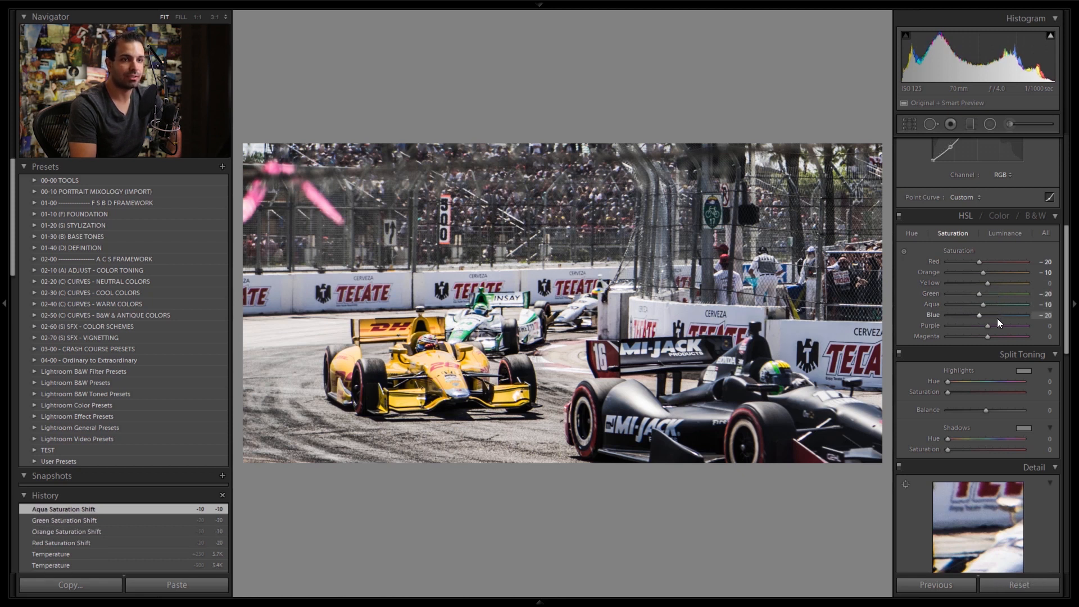
Set the HSL saturation of Blue to -25, Purple to -10 and Magenta to -15
{"action": "key", "text": "Down"}
{"action": "key", "text": "Down"}
{"action": "key", "text": "Down"}
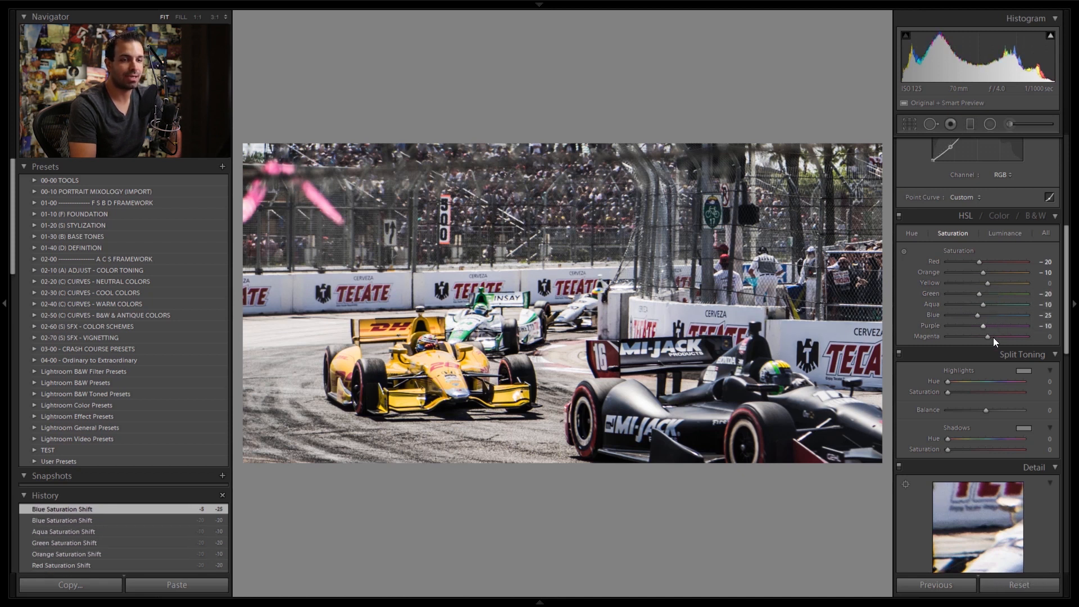
{"action": "key", "text": "Down"}
{"action": "key", "text": "Down"}
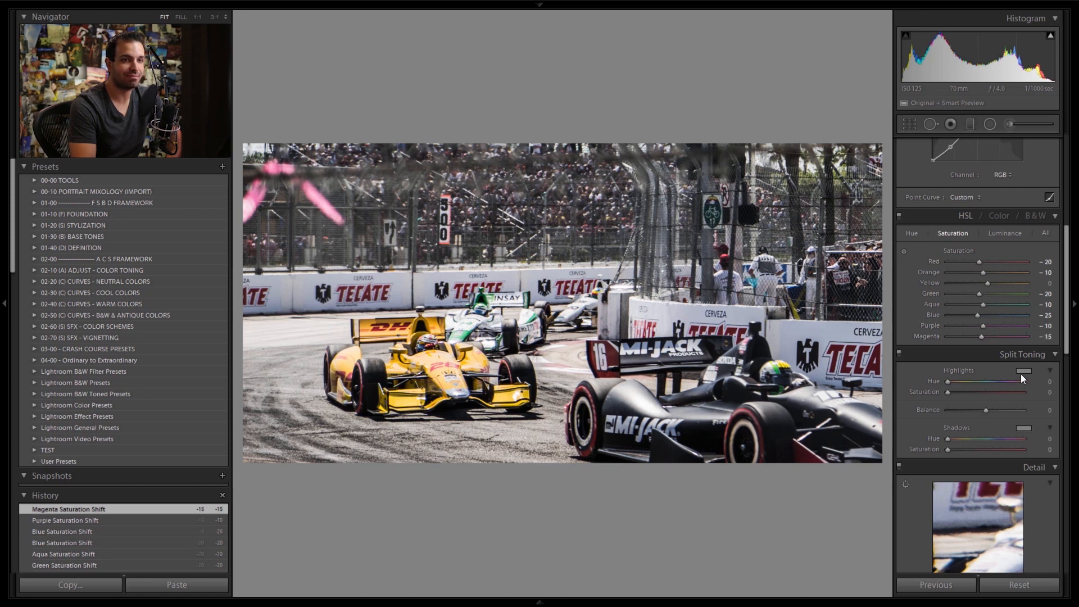
Split-tone the highlights with Hue 60 and Saturation 5
{"action": "left_click", "coordinate": [1020, 373]}
{"action": "left_click", "coordinate": [1046, 381]}
{"action": "type", "text": "60"}
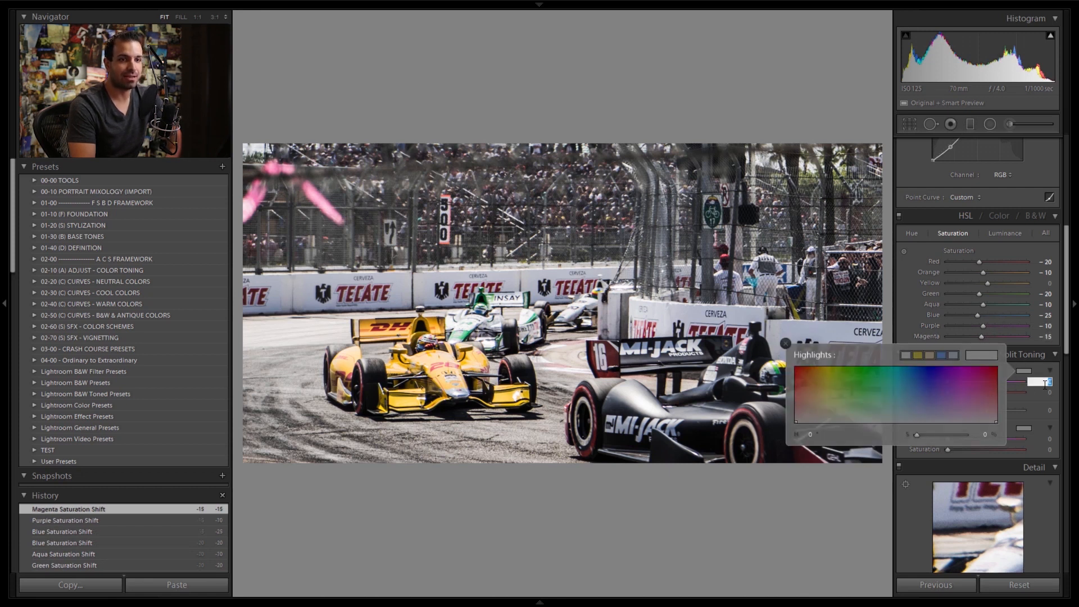
{"action": "key", "text": "Tab"}
{"action": "type", "text": "5"}
{"action": "key", "text": "Tab"}
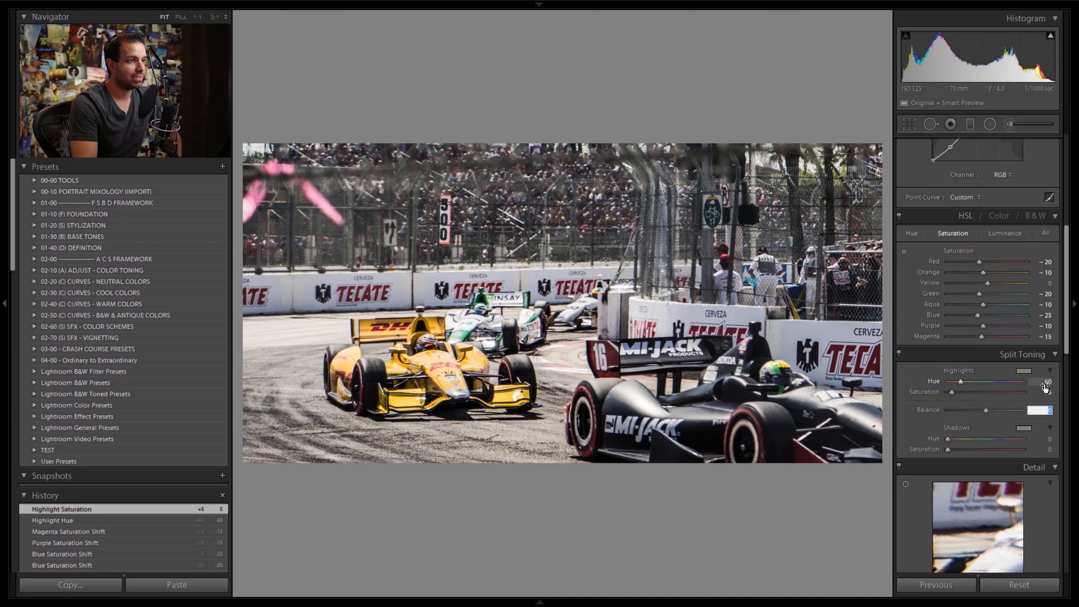
Reset the split-toning highlight Hue, try other values and set it to 50
{"action": "double_click", "coordinate": [962, 385]}
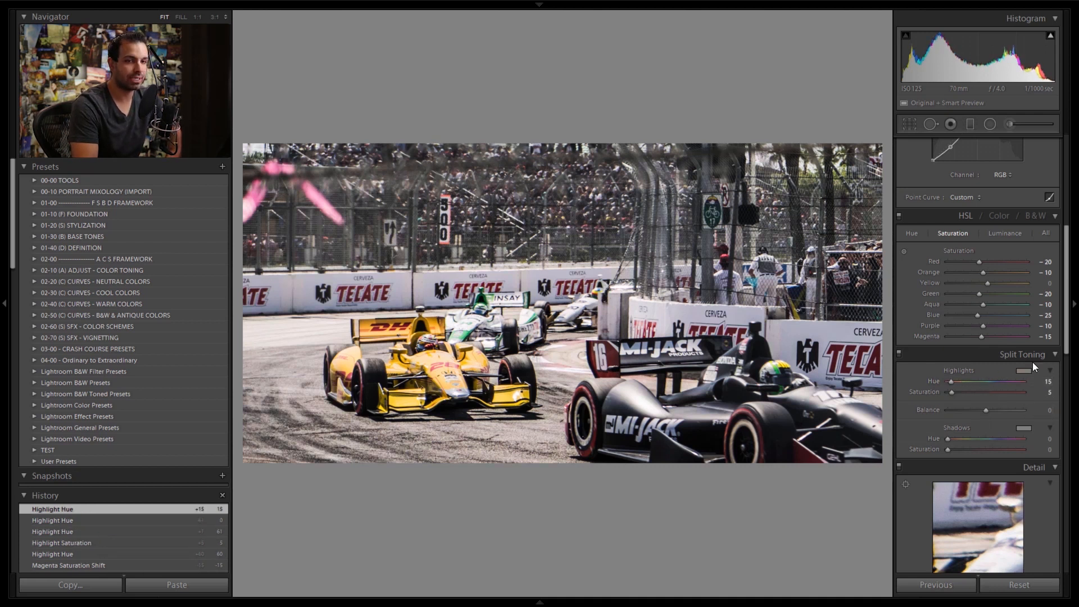
{"action": "left_click", "coordinate": [1047, 381]}
{"action": "type", "text": "50"}
{"action": "key", "text": "Return"}
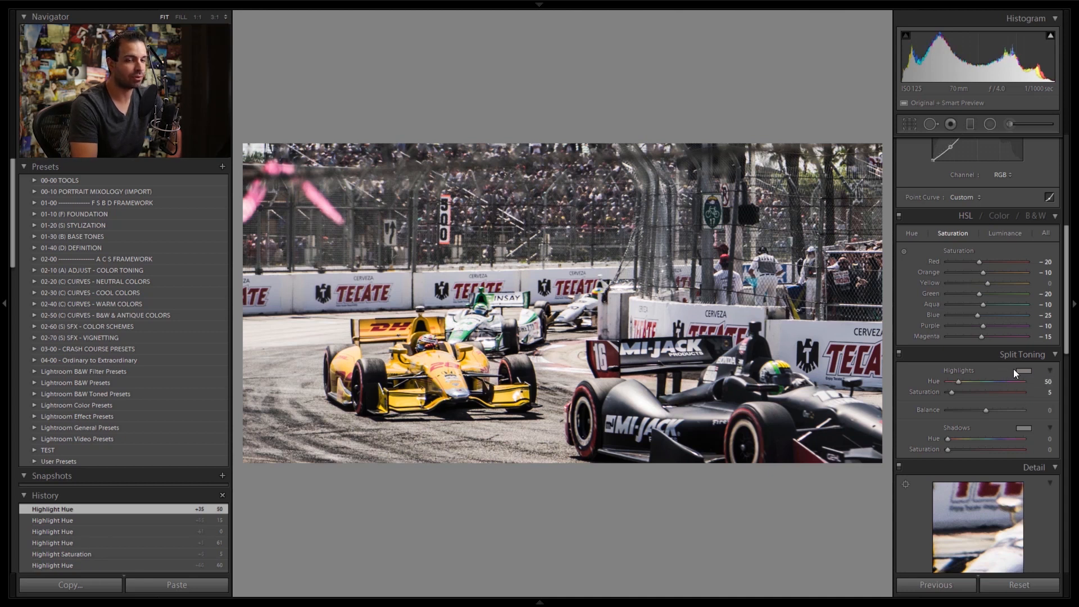
View the yellow race car at 1:1 and raise the sharpening Amount to 130
{"action": "scroll", "coordinate": [966, 427], "scroll_direction": "down", "scroll_amount": 2}
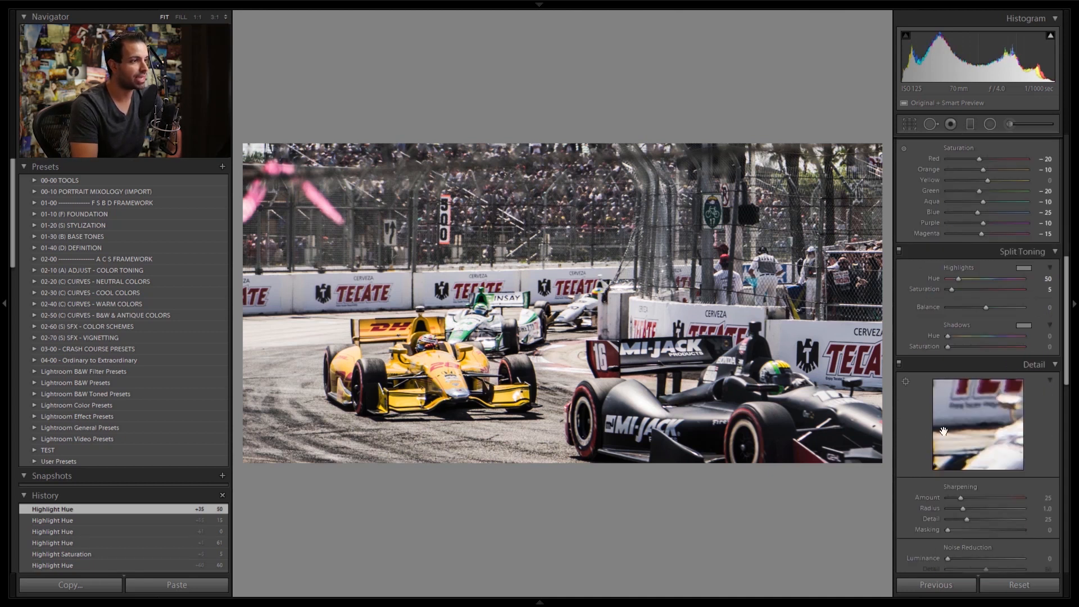
{"action": "scroll", "coordinate": [984, 416], "scroll_direction": "down", "scroll_amount": 2}
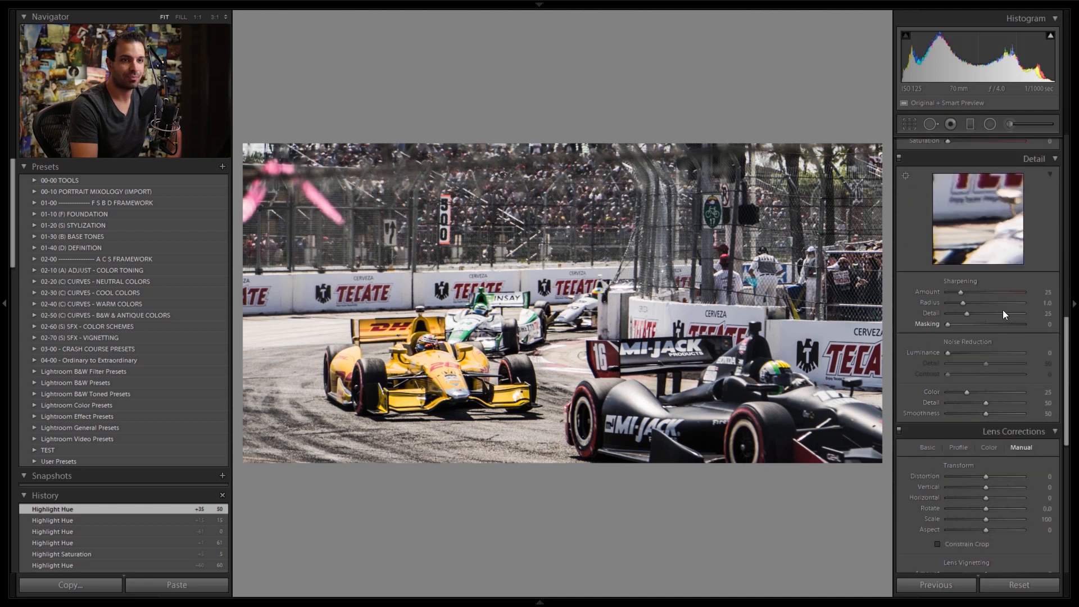
{"action": "left_click", "coordinate": [452, 351]}
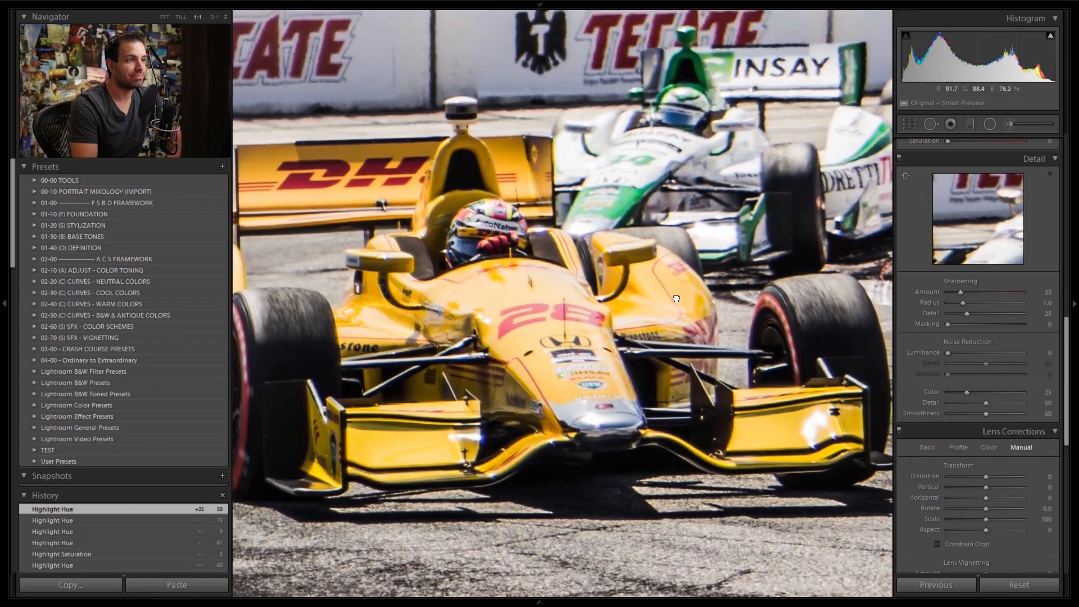
{"action": "left_click_drag", "start_coordinate": [676, 299], "coordinate": [689, 283]}
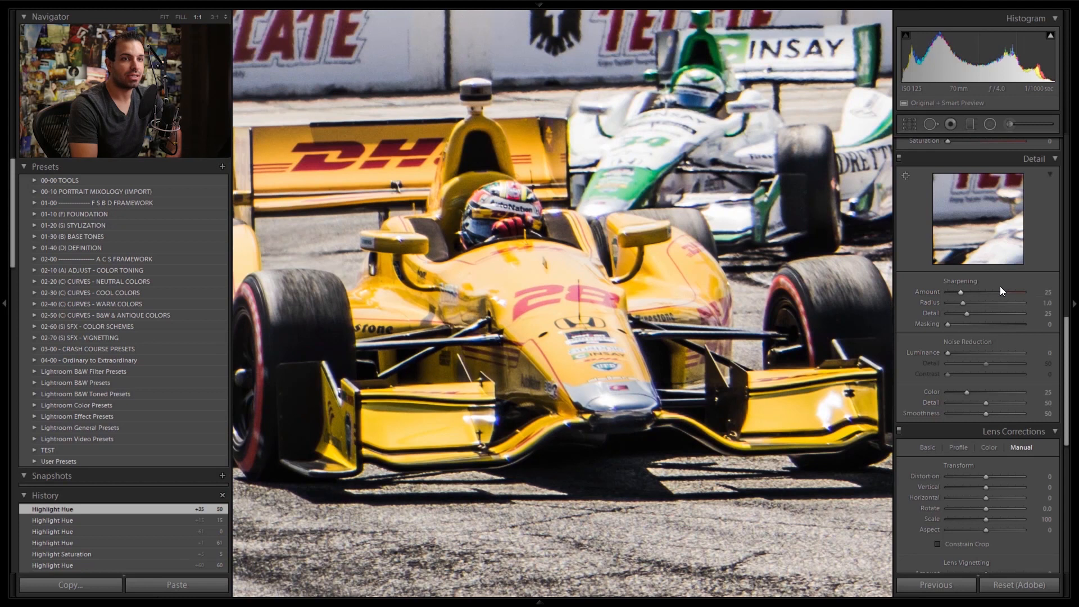
{"action": "key", "text": "shift+Up"}
{"action": "key", "text": "shift+Up"}
{"action": "key", "text": "shift+Up"}
{"action": "key", "text": "shift+Up"}
Set the sharpening Radius to 1.5 and adjust the Masking to 60
{"action": "left_click", "coordinate": [993, 324]}
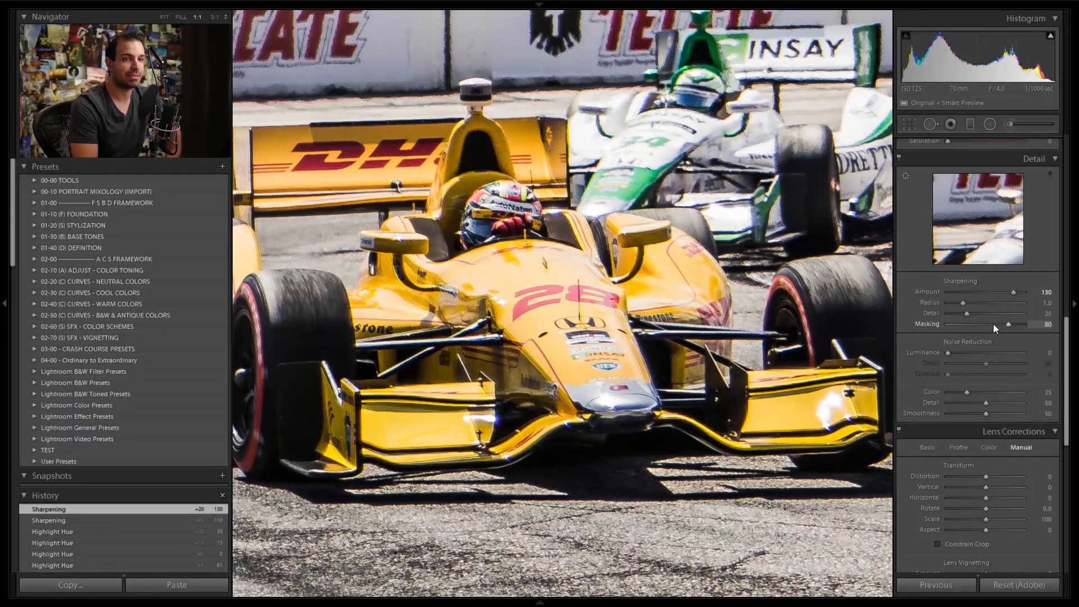
{"action": "key", "text": "shift+Up"}
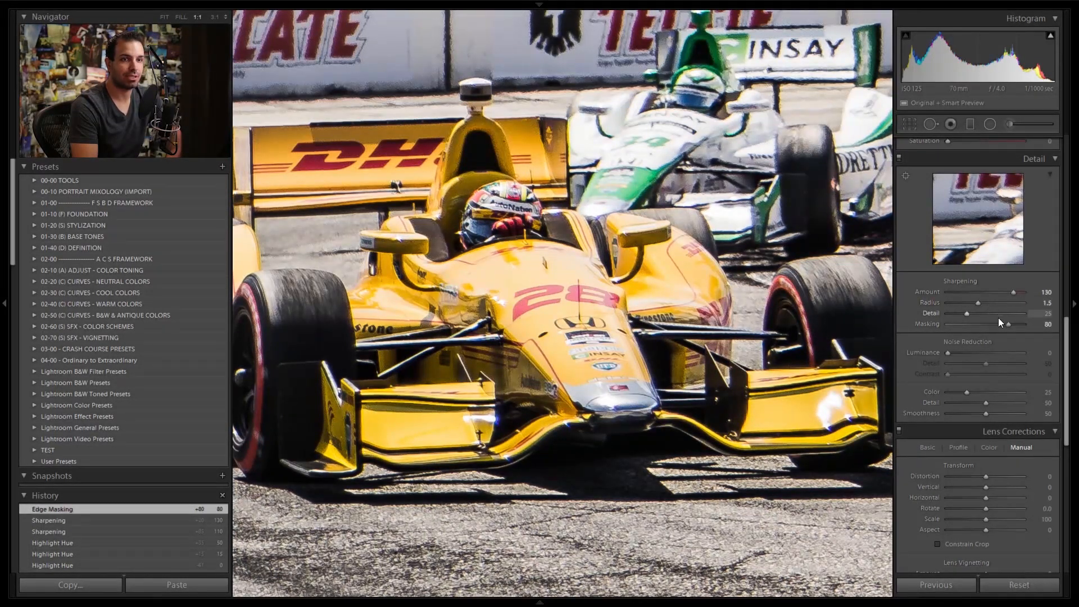
{"action": "key", "text": "shift+Down"}
Set the noise reduction Luminance to 40 and raise the sharpening Masking to 80
{"action": "key", "text": "shift+Up"}
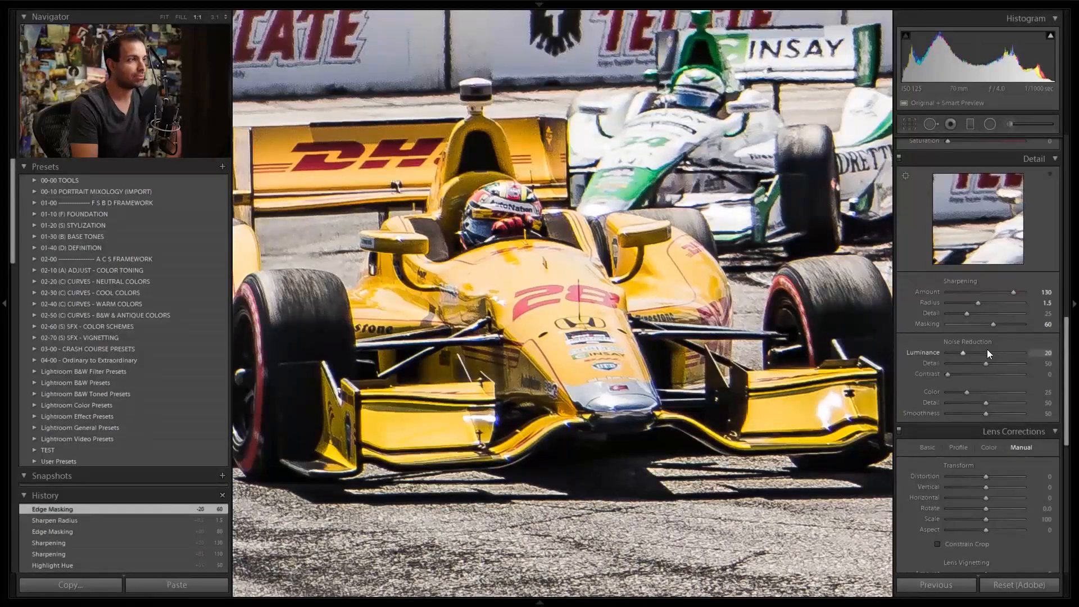
{"action": "key", "text": "shift+Up"}
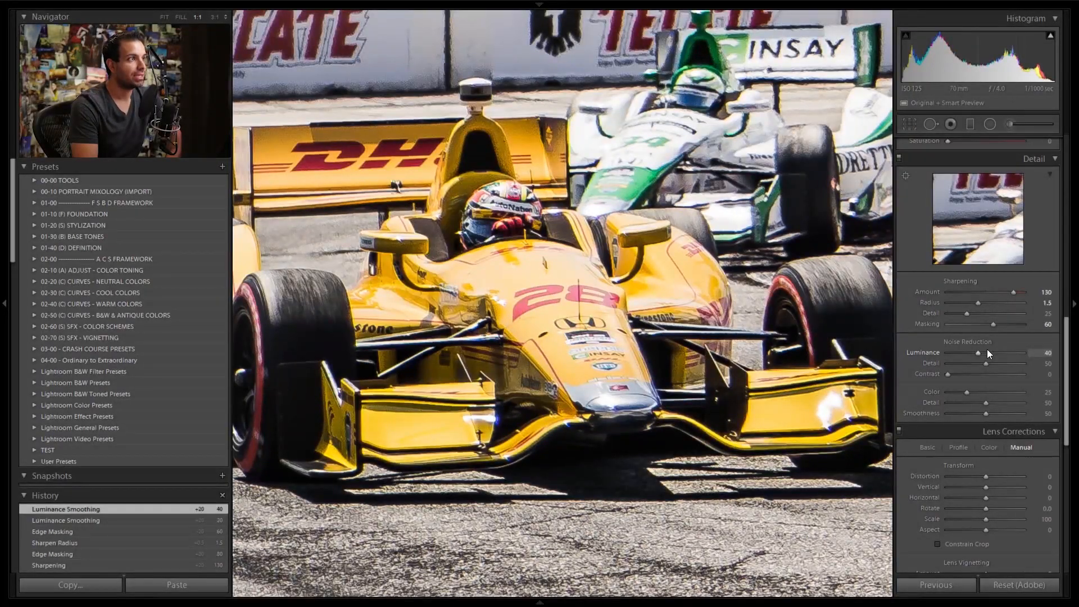
{"action": "key", "text": "shift+Up"}
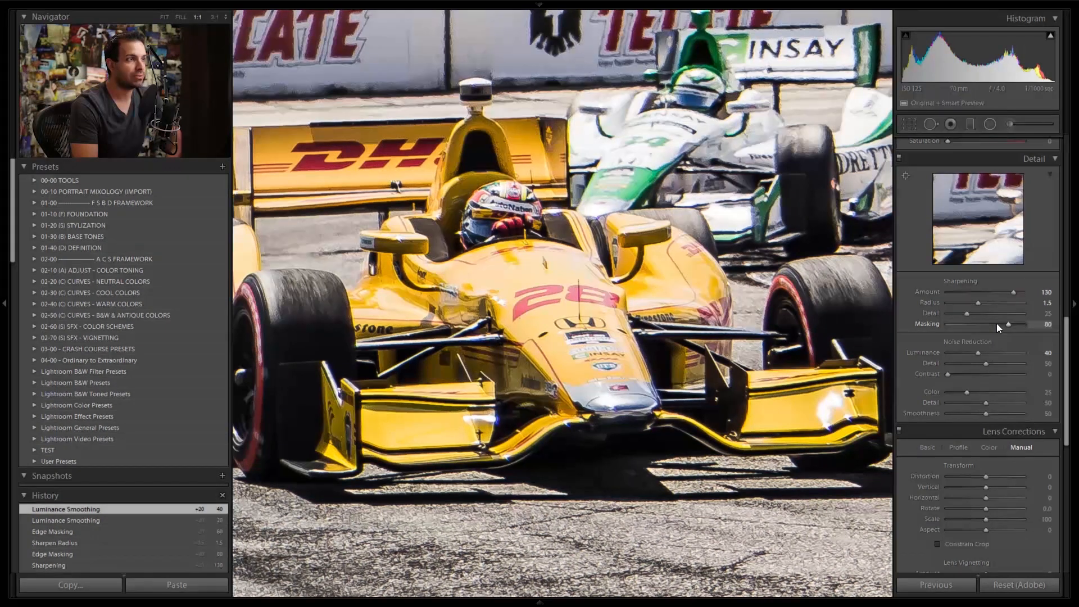
Preview the sharpening edge mask on the yellow car and set Masking to 90
{"action": "left_click_drag", "start_coordinate": [475, 94], "coordinate": [545, 187]}
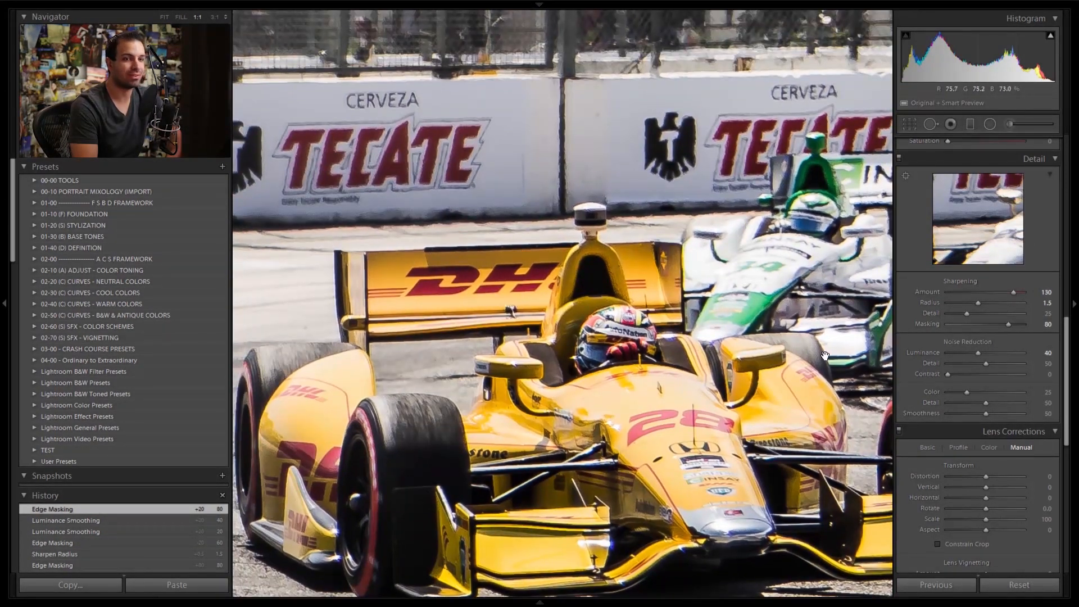
{"action": "left_click", "coordinate": [1007, 323], "text": "alt"}
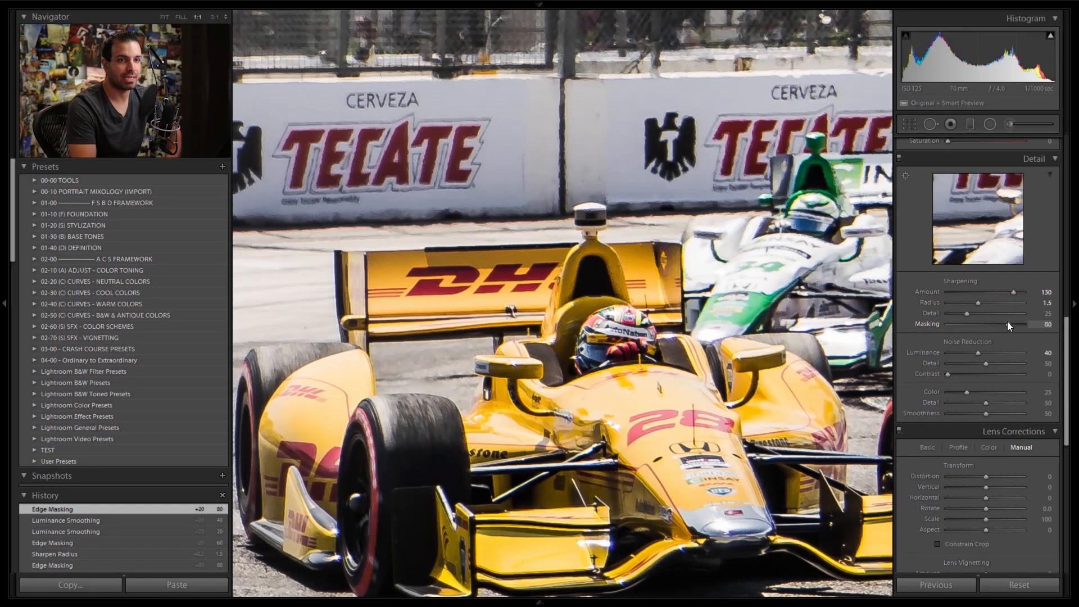
{"action": "left_click_drag", "start_coordinate": [1006, 323], "coordinate": [1014, 323]}
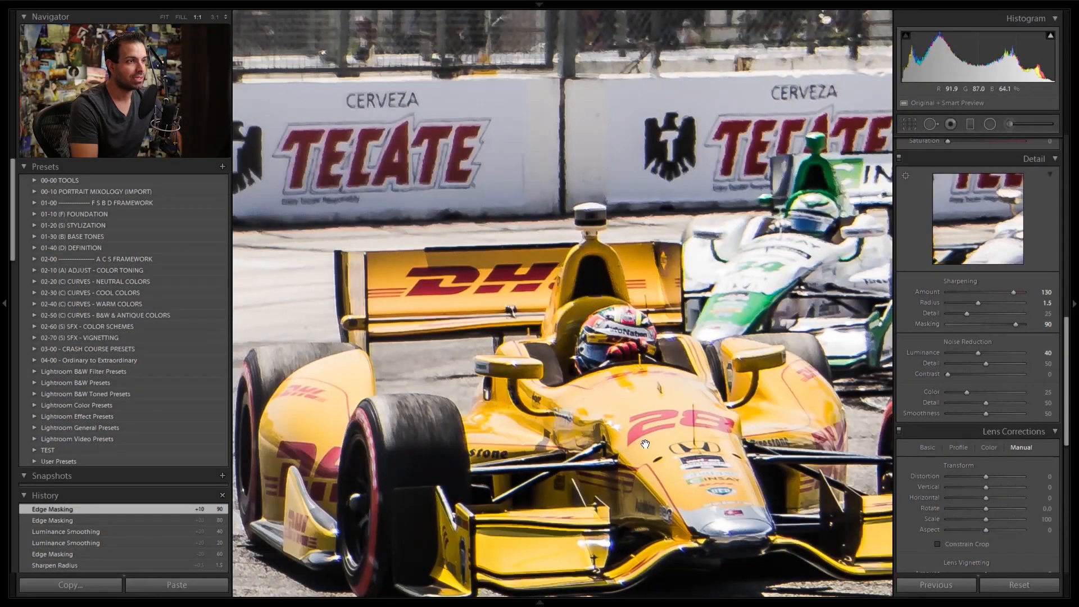
{"action": "left_click_drag", "start_coordinate": [656, 438], "coordinate": [606, 342]}
{"action": "left_click_drag", "start_coordinate": [1017, 326], "coordinate": [1017, 327]}
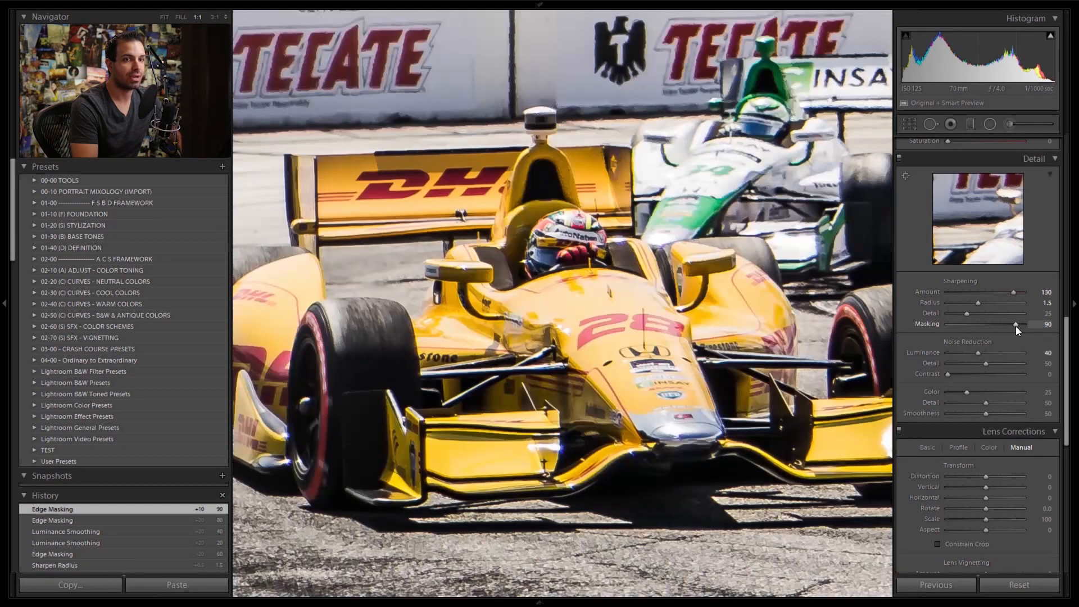
Compare the photo with the Detail adjustments off and on, and examine the yellow car and asphalt close up
{"action": "left_click", "coordinate": [901, 160]}
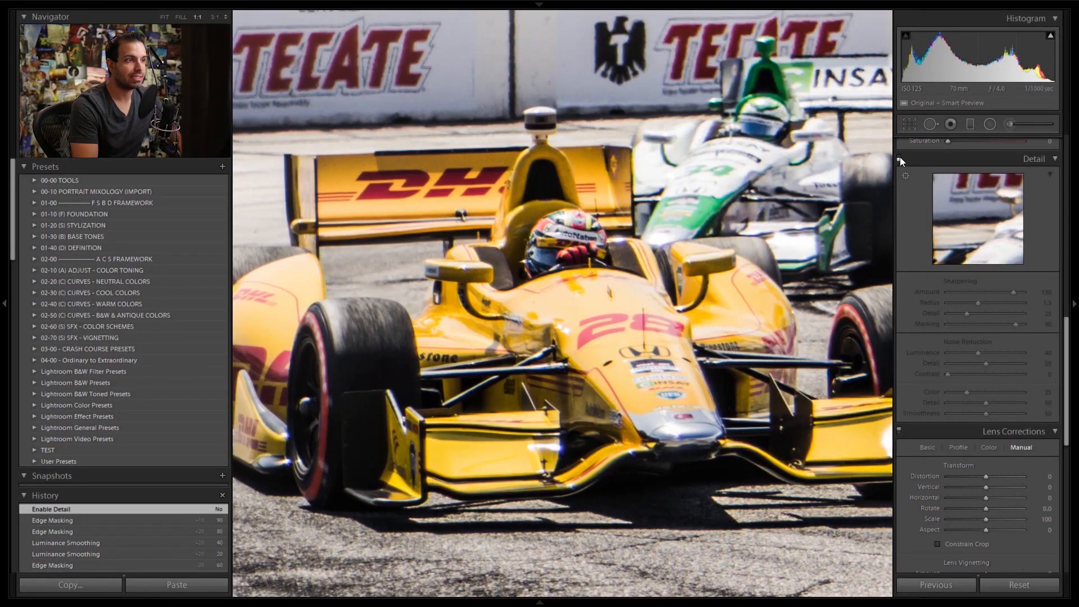
{"action": "left_click", "coordinate": [899, 158]}
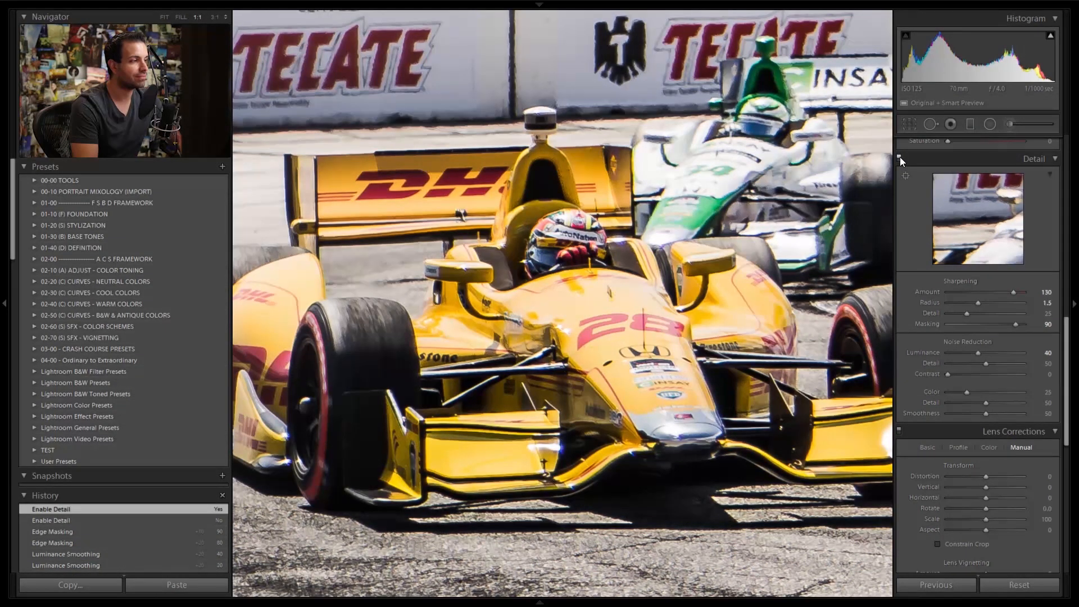
{"action": "left_click_drag", "start_coordinate": [460, 453], "coordinate": [620, 368]}
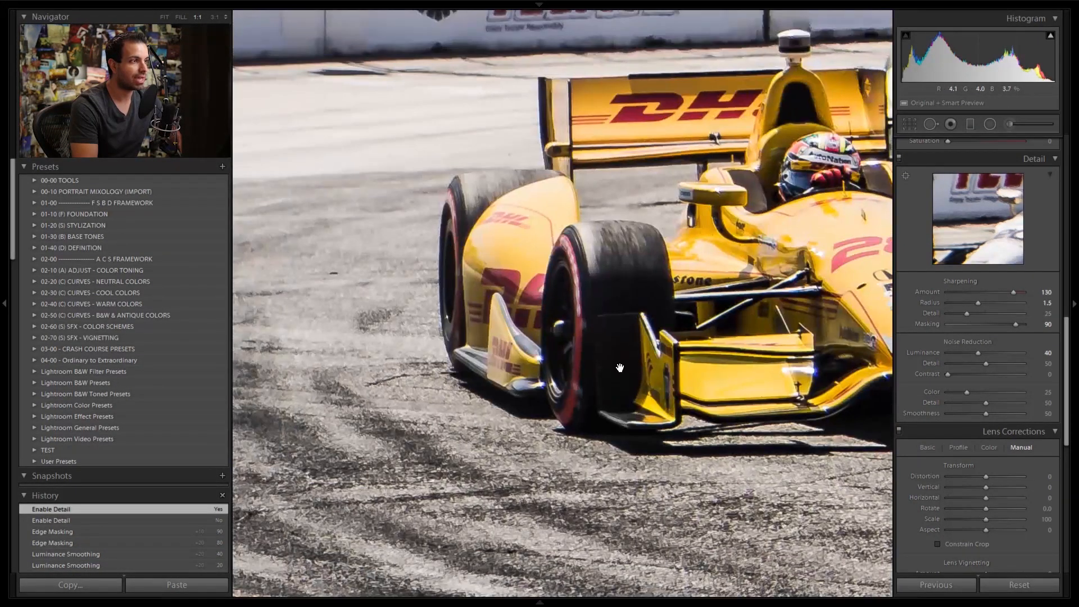
{"action": "left_click", "coordinate": [664, 275]}
{"action": "left_click", "coordinate": [444, 354]}
{"action": "left_click", "coordinate": [624, 409]}
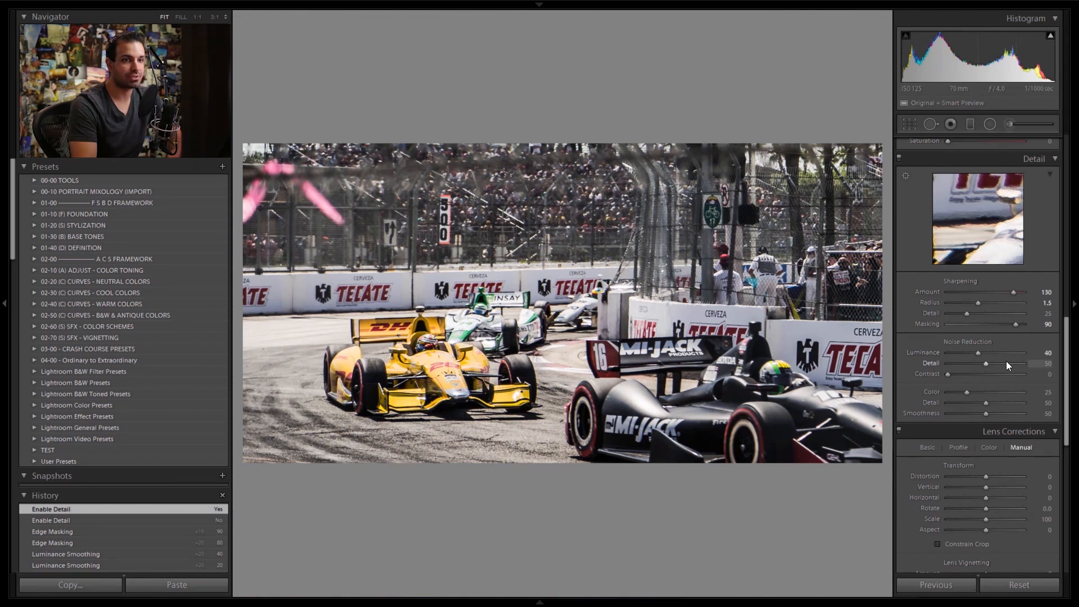
Increase the split-toning highlight Saturation to 15
{"action": "scroll", "coordinate": [1019, 410], "scroll_direction": "down", "scroll_amount": 3}
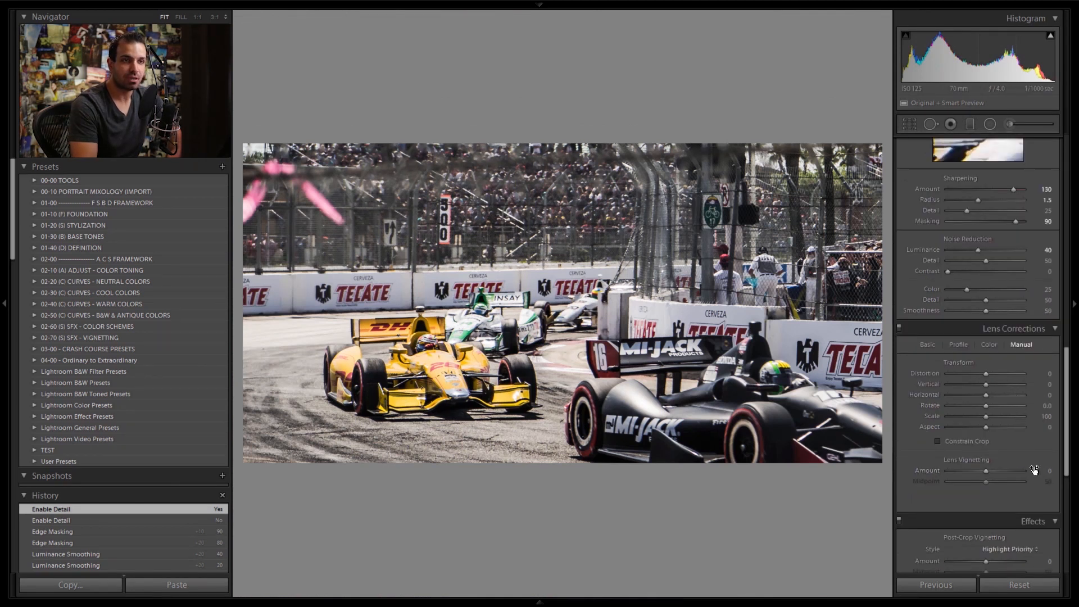
{"action": "scroll", "coordinate": [987, 384], "scroll_direction": "down", "scroll_amount": 2}
{"action": "scroll", "coordinate": [1001, 382], "scroll_direction": "up", "scroll_amount": 2}
{"action": "scroll", "coordinate": [999, 376], "scroll_direction": "up", "scroll_amount": 3}
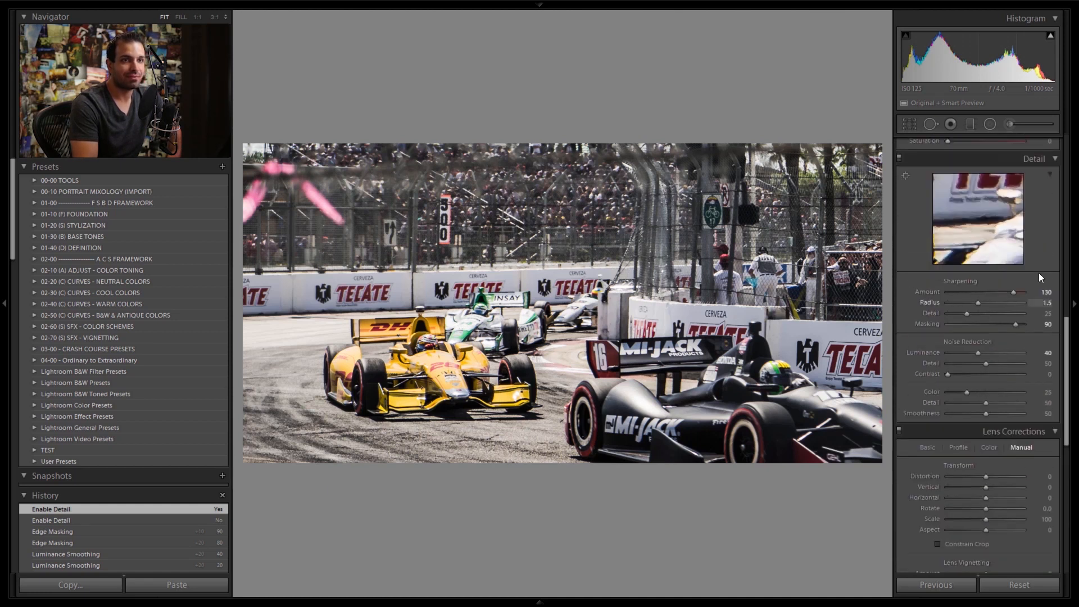
{"action": "scroll", "coordinate": [1044, 261], "scroll_direction": "up", "scroll_amount": 6}
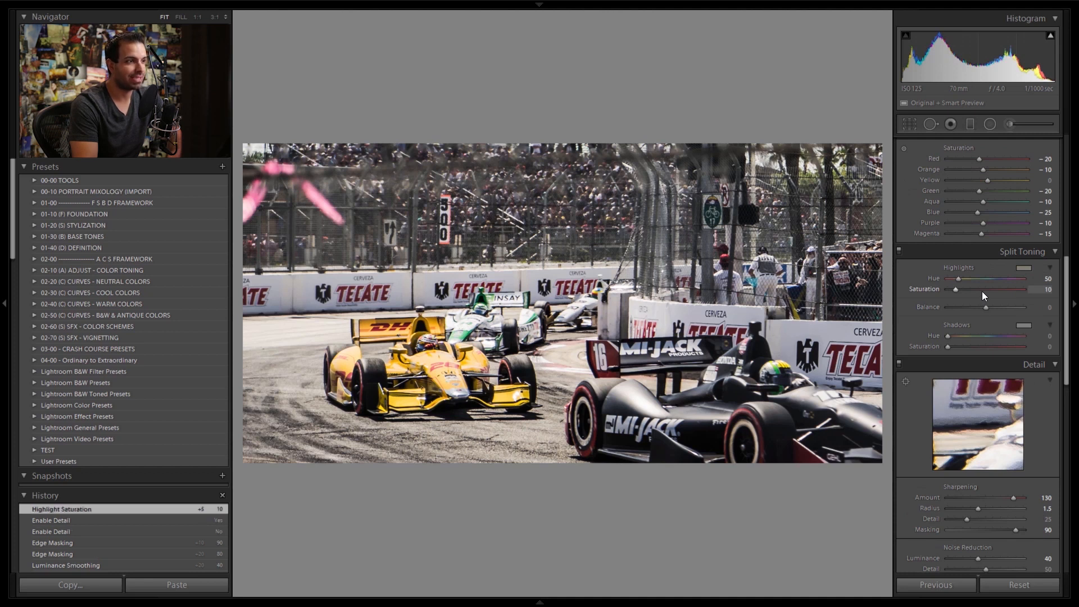
{"action": "key", "text": "Up"}
{"action": "key", "text": "Up"}
{"action": "key", "text": "Up"}
{"action": "key", "text": "Down"}
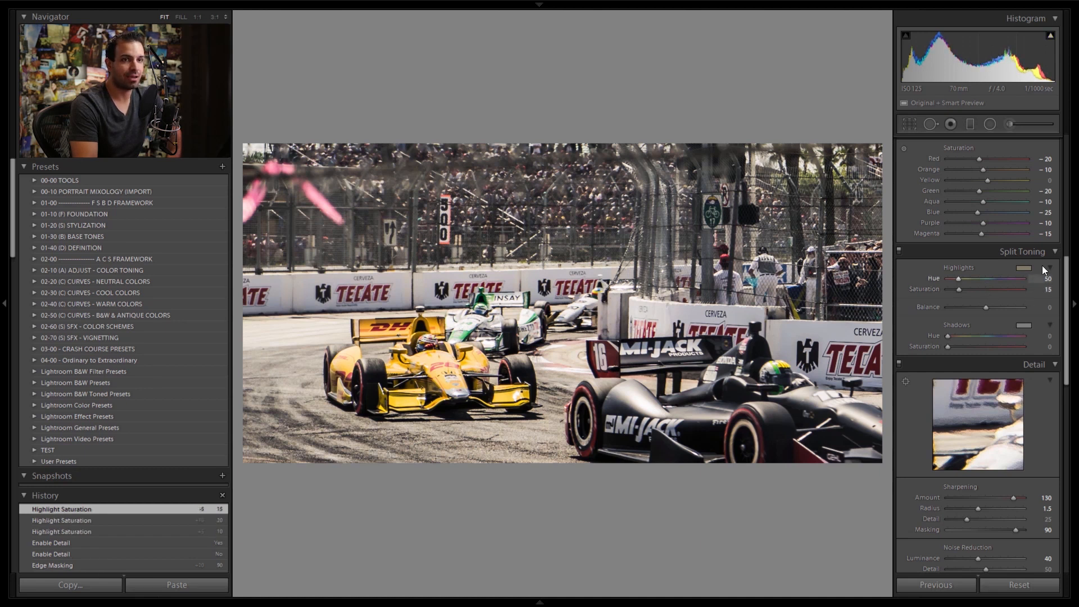
Split-tone the shadows with Hue 30 and Saturation 5
{"action": "left_click", "coordinate": [1024, 326]}
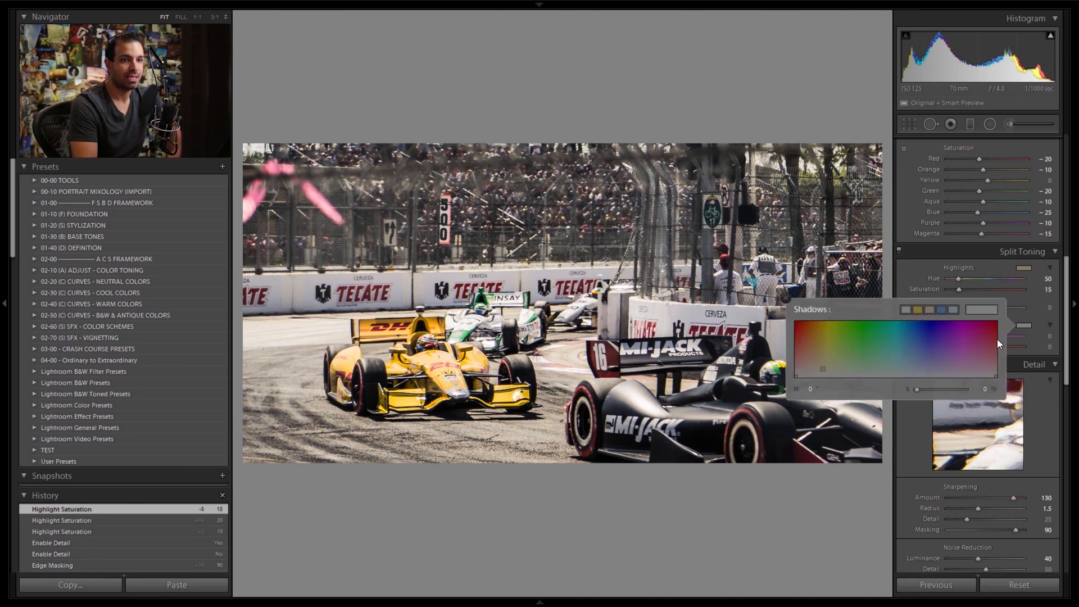
{"action": "left_click_drag", "start_coordinate": [819, 377], "coordinate": [816, 374]}
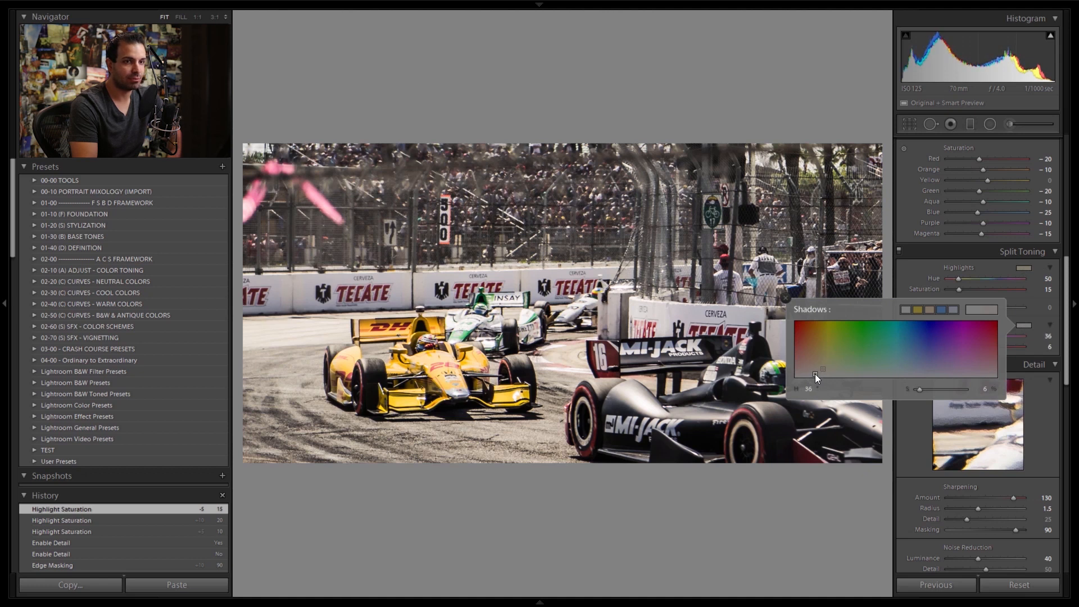
{"action": "left_click", "coordinate": [1048, 337]}
{"action": "type", "text": "30"}
{"action": "key", "text": "Tab"}
{"action": "type", "text": "5"}
{"action": "key", "text": "Tab"}
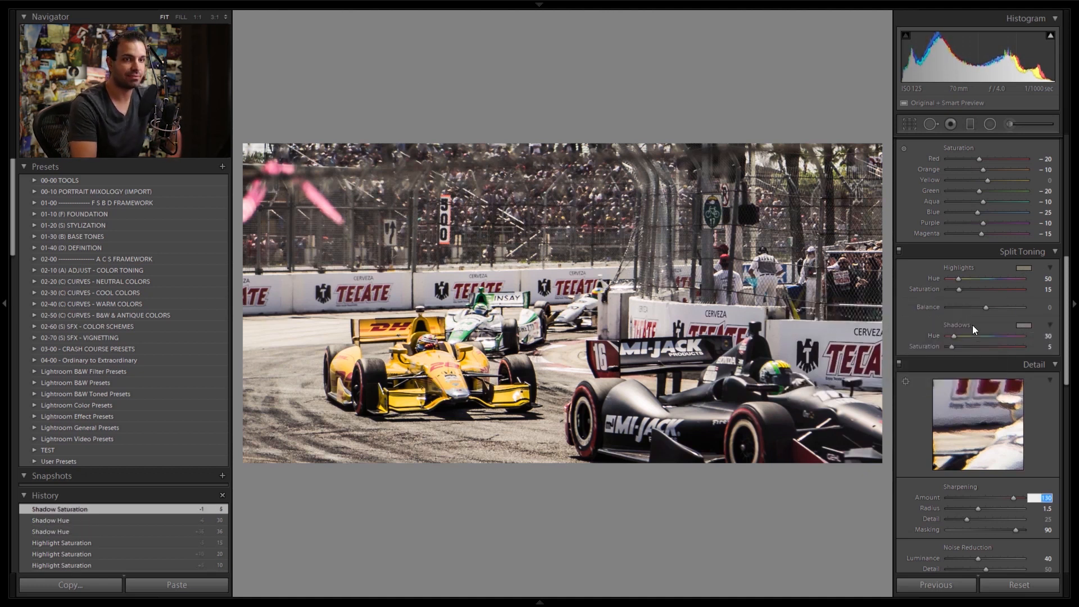
Try a Dehaze Amount of +20 and reset it to its default
{"action": "scroll", "coordinate": [1003, 380], "scroll_direction": "down", "scroll_amount": 5}
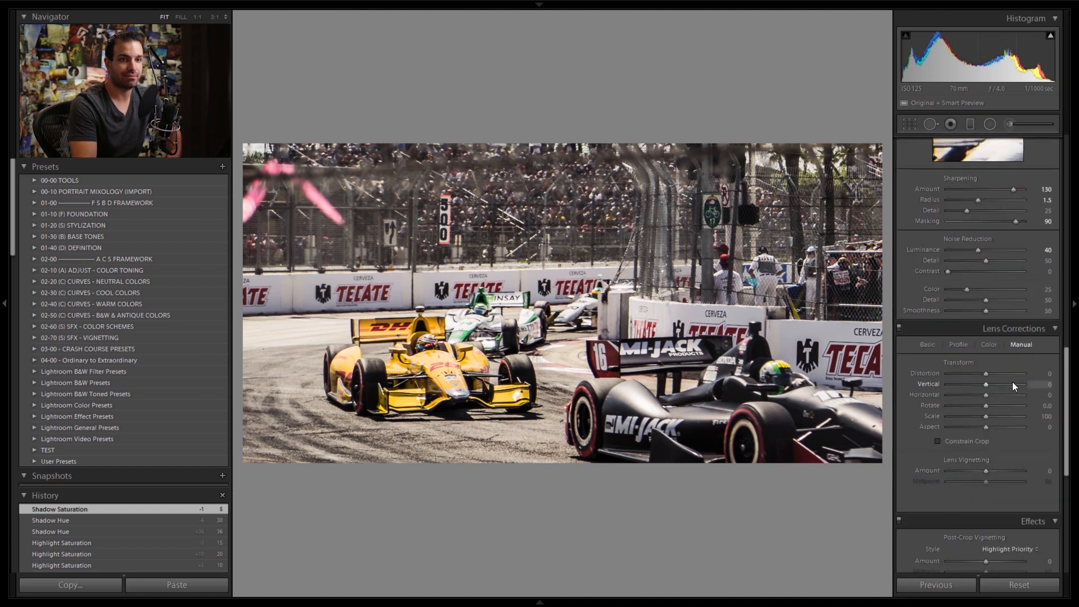
{"action": "scroll", "coordinate": [1012, 475], "scroll_direction": "down", "scroll_amount": 4}
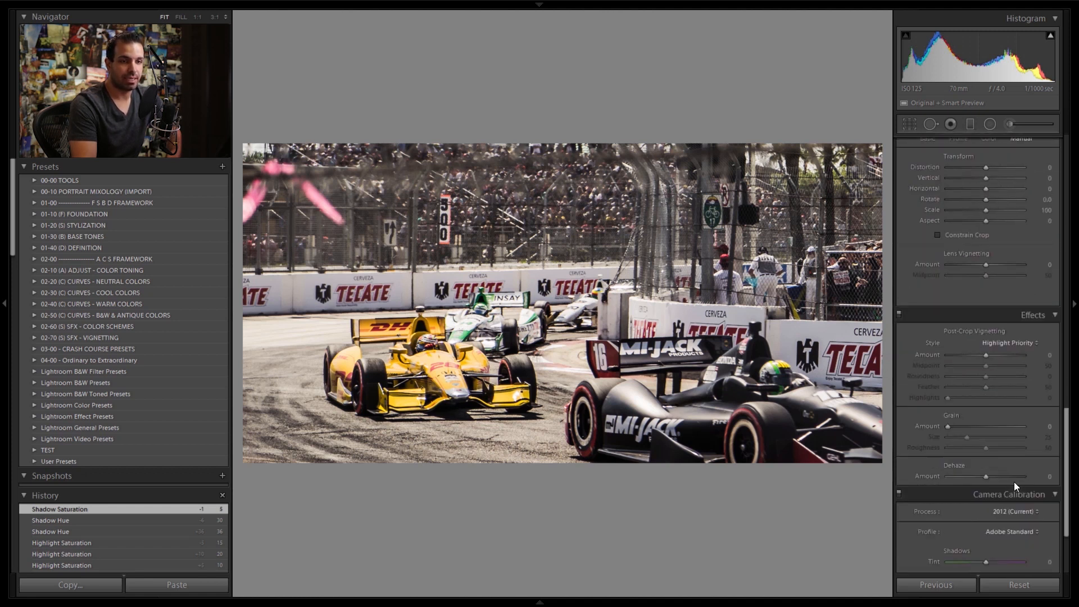
{"action": "scroll", "coordinate": [1007, 480], "scroll_direction": "down", "scroll_amount": 3}
{"action": "left_click_drag", "start_coordinate": [986, 374], "coordinate": [993, 374]}
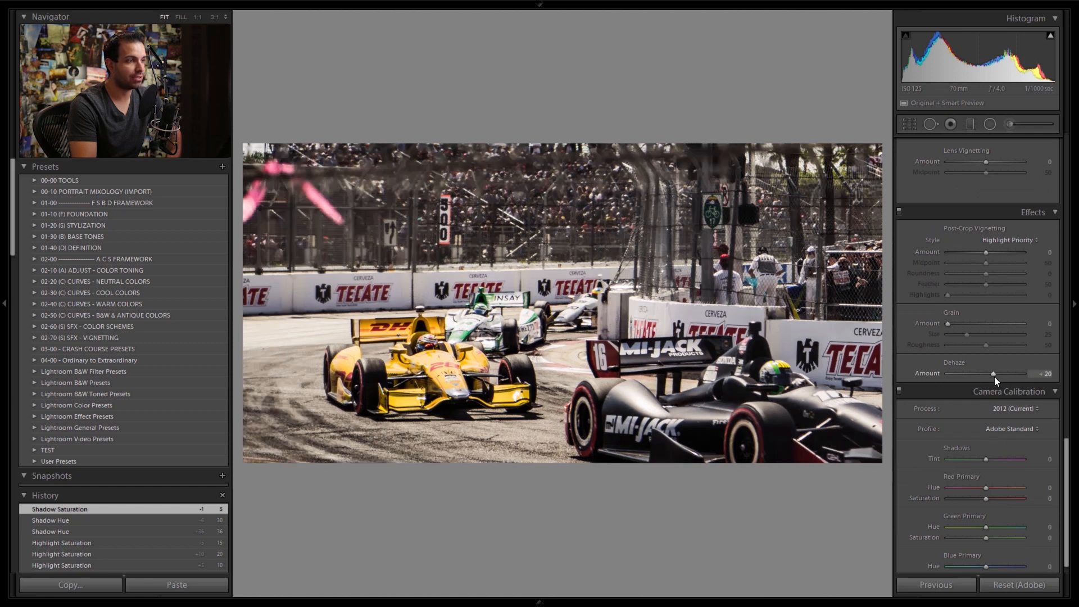
{"action": "double_click", "coordinate": [995, 376]}
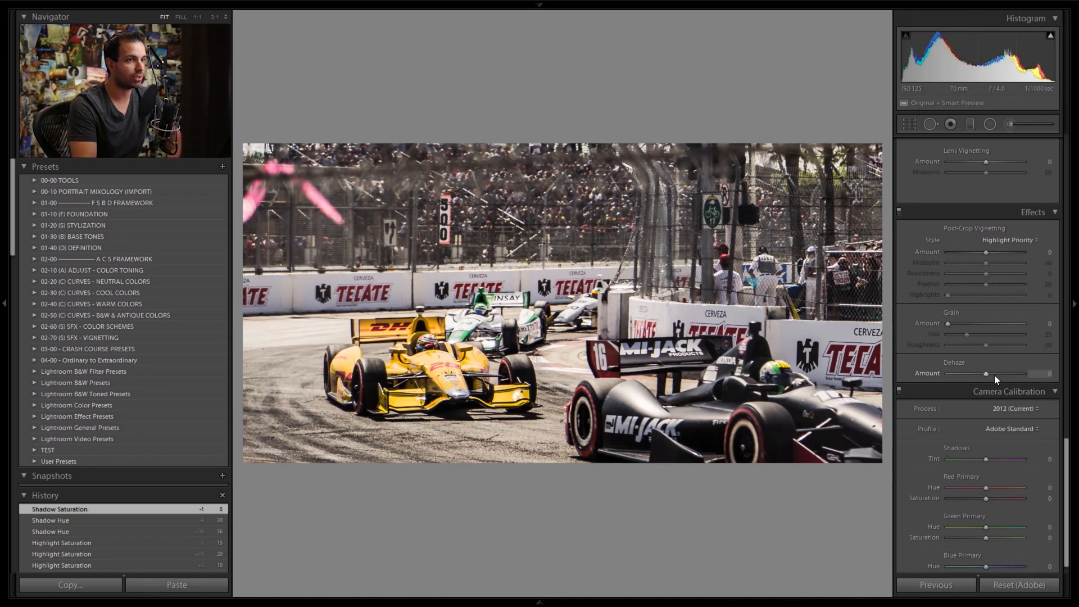
Set the Dehaze Amount to +10
{"action": "key", "text": "shift+Up"}
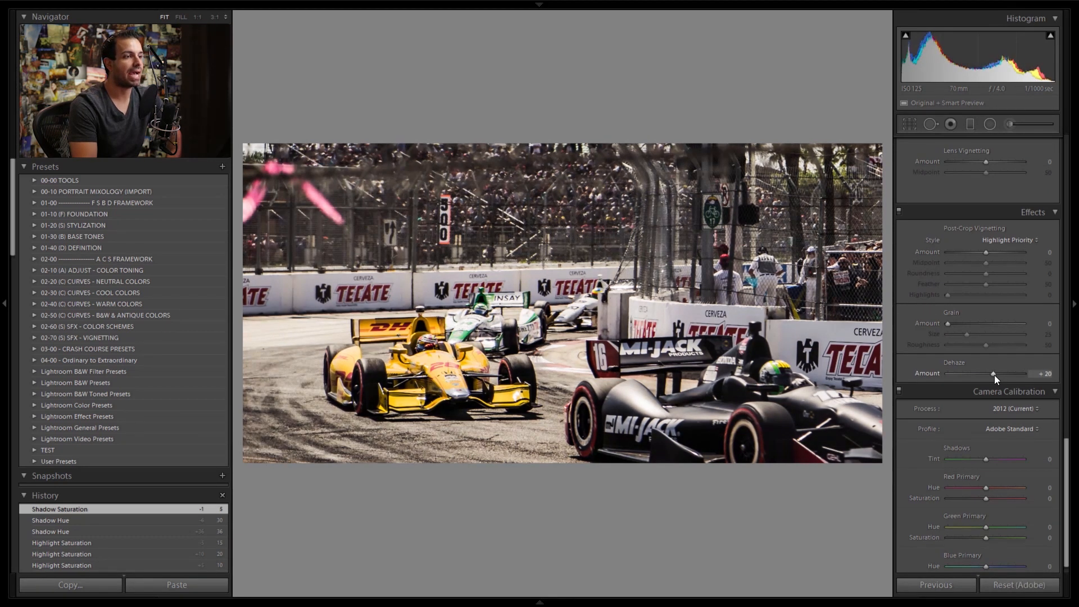
{"action": "key", "text": "Down"}
{"action": "key", "text": "Down"}
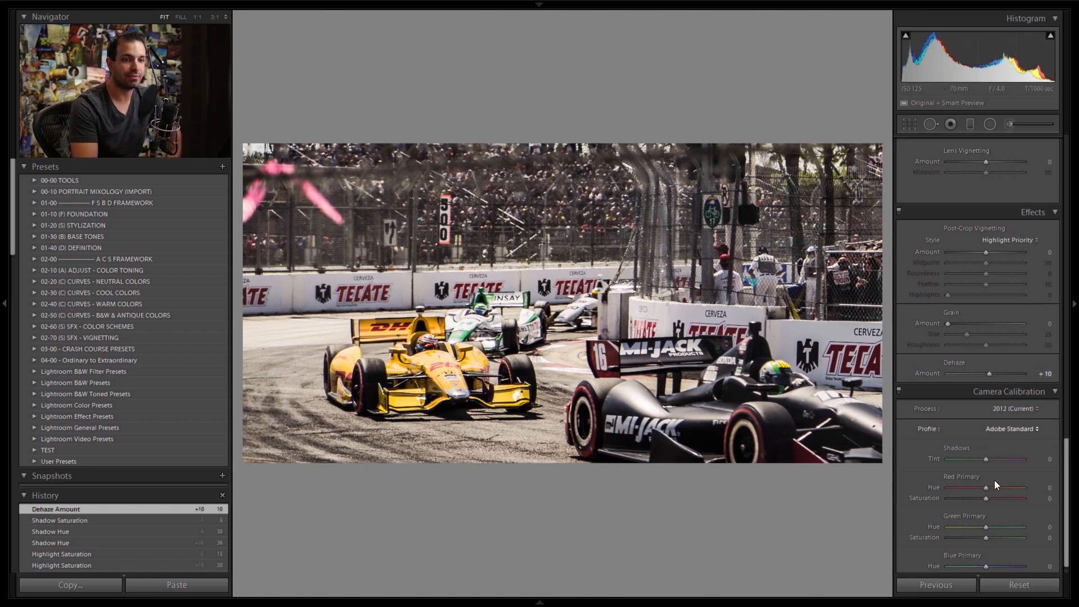
Add a large radial filter with the Burn effect, centred on the yellow car, and set its Exposure to -0.30
{"action": "scroll", "coordinate": [1007, 514], "scroll_direction": "up", "scroll_amount": 5}
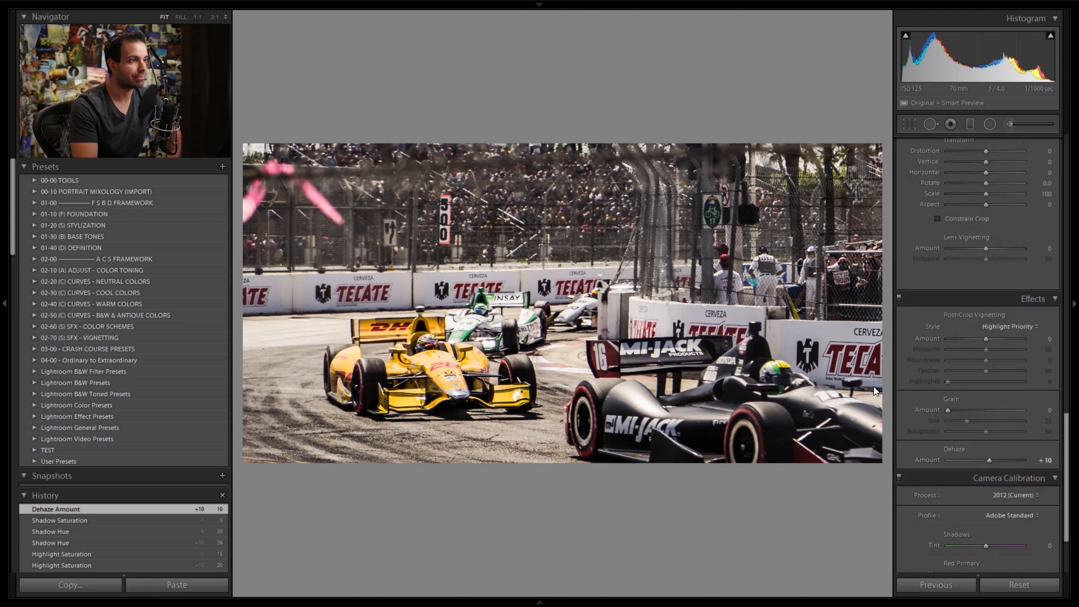
{"action": "scroll", "coordinate": [968, 219], "scroll_direction": "up", "scroll_amount": 10}
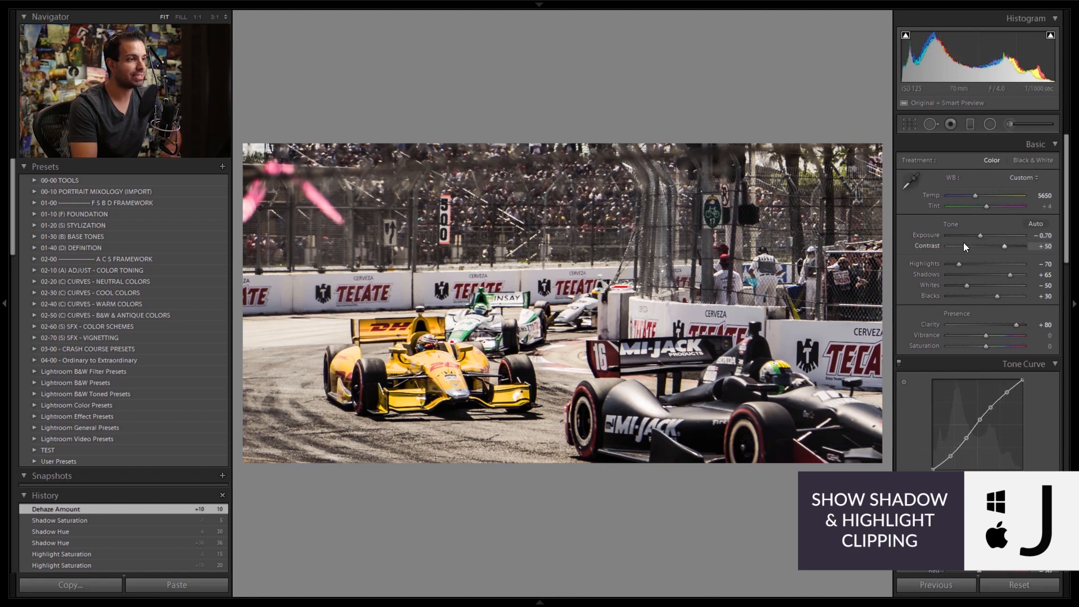
{"action": "left_click", "coordinate": [990, 124]}
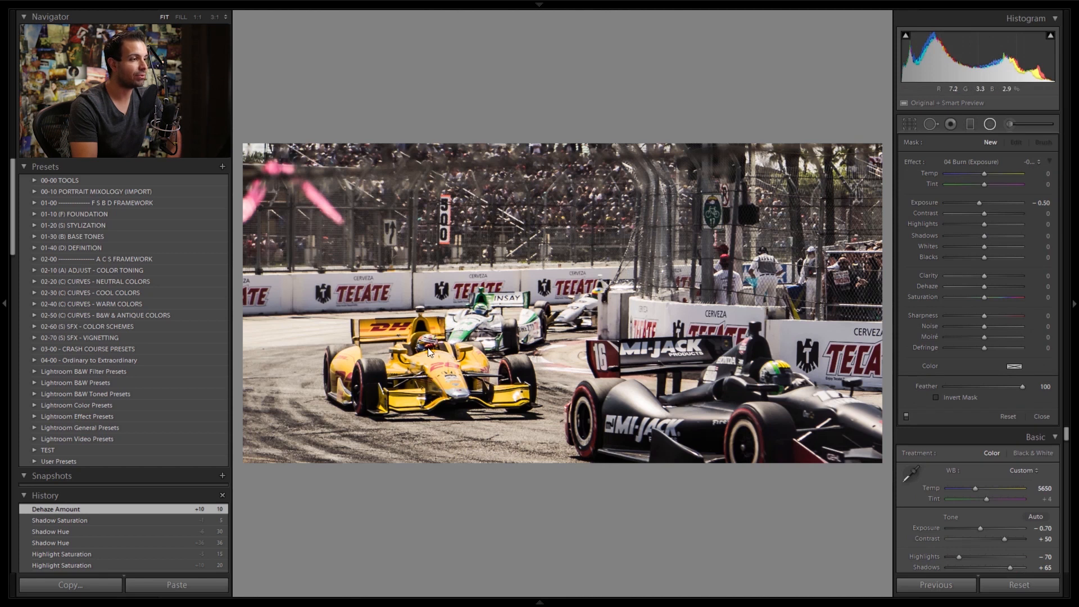
{"action": "left_click_drag", "start_coordinate": [436, 358], "coordinate": [762, 512]}
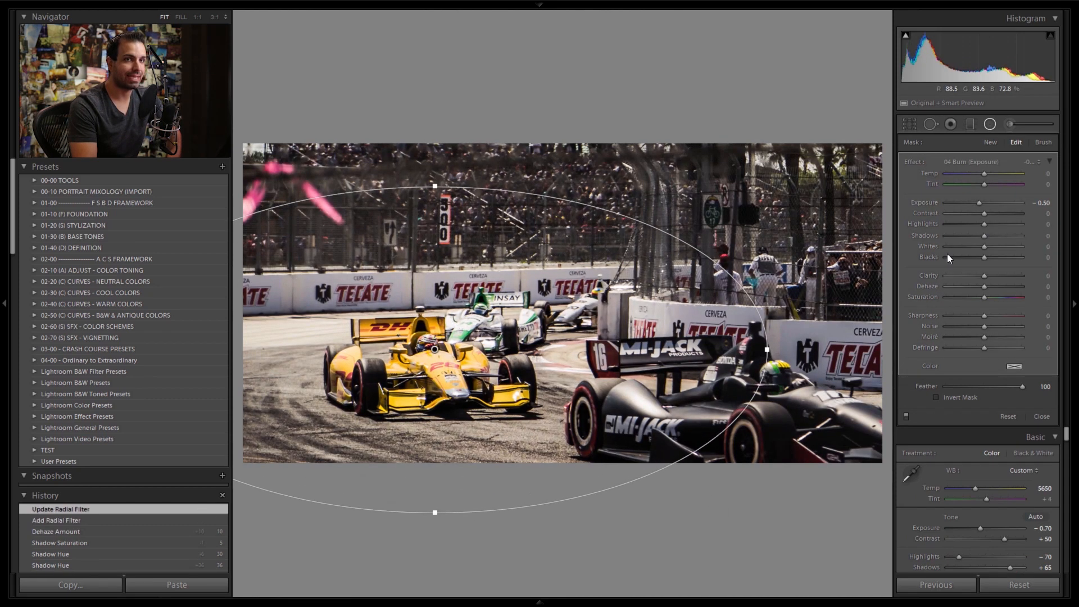
{"action": "key", "text": "Down"}
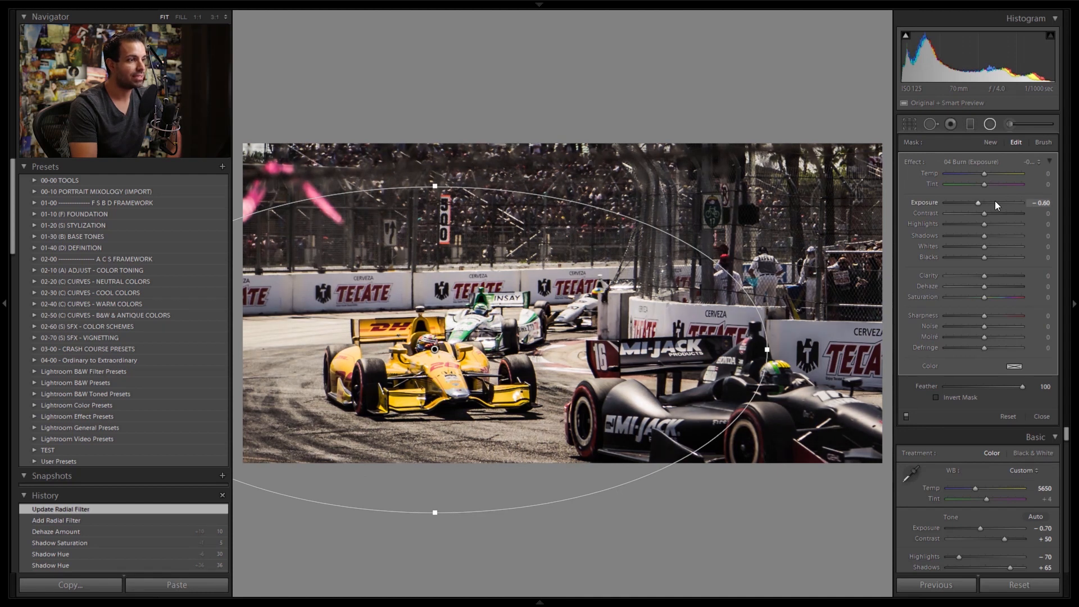
{"action": "key", "text": "Up"}
{"action": "key", "text": "Up"}
{"action": "key", "text": "Up"}
{"action": "key", "text": "Down"}
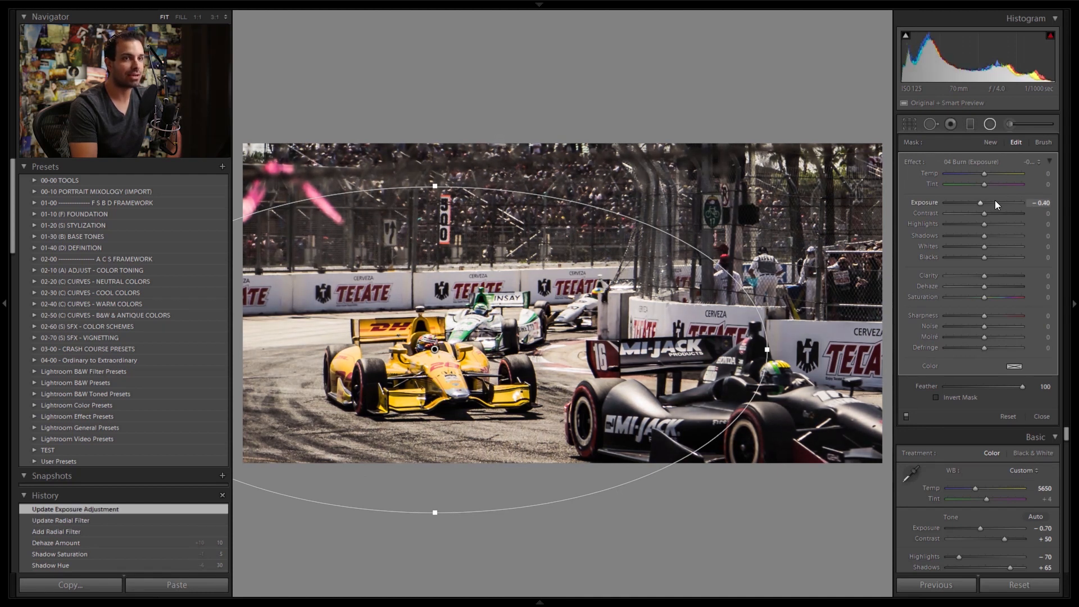
{"action": "key", "text": "Up"}
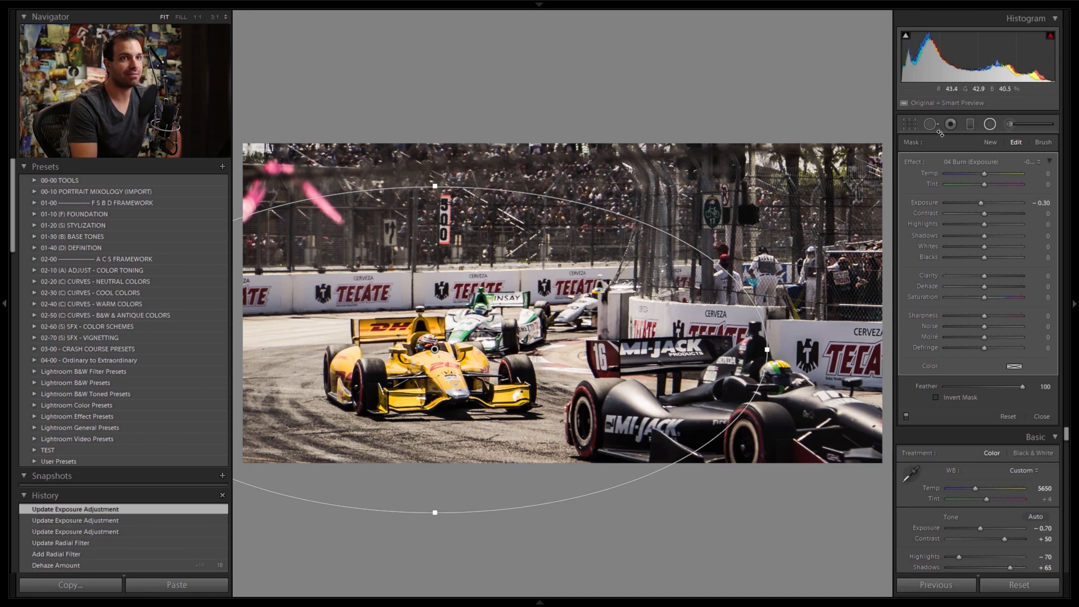
Add a horizontal graduated filter fading from above the photo down over the cars, and set its Exposure to -0.60
{"action": "left_click", "coordinate": [970, 130]}
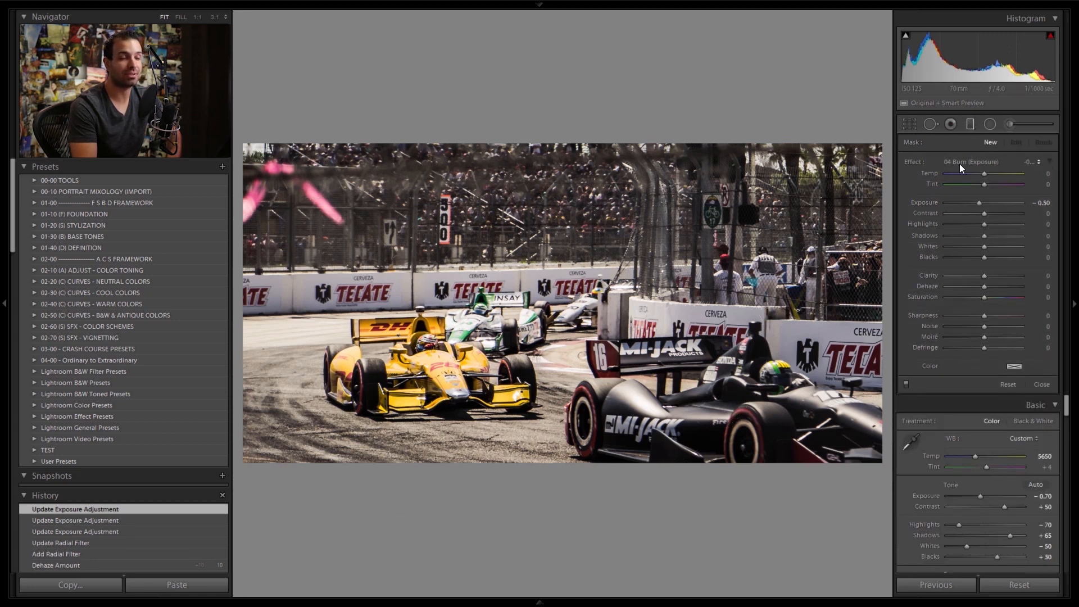
{"action": "left_click_drag", "start_coordinate": [565, 128], "coordinate": [568, 282]}
{"action": "key", "text": "Down"}
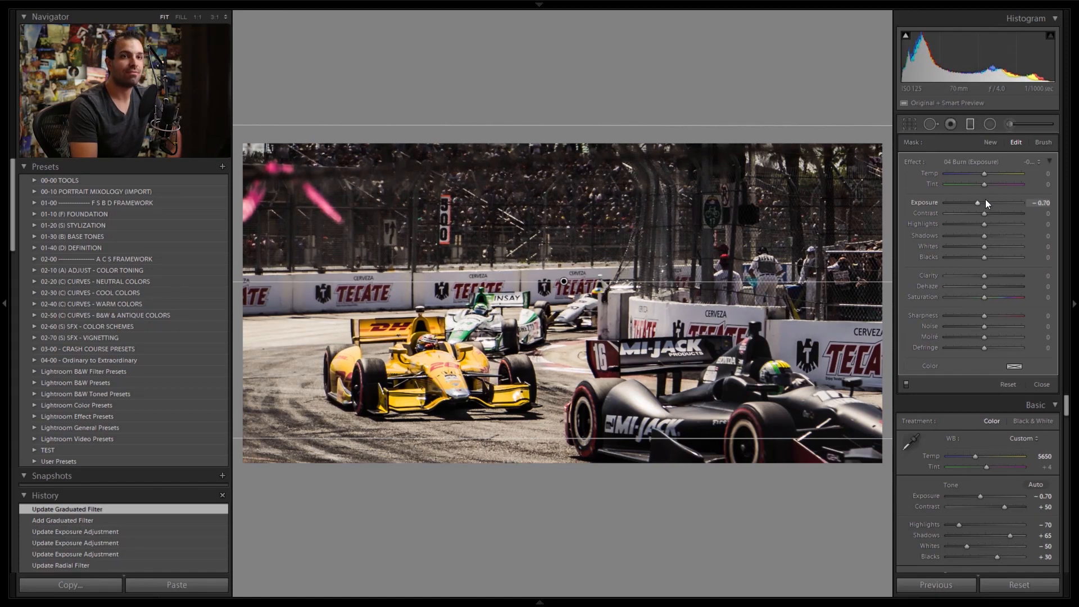
{"action": "key", "text": "Up"}
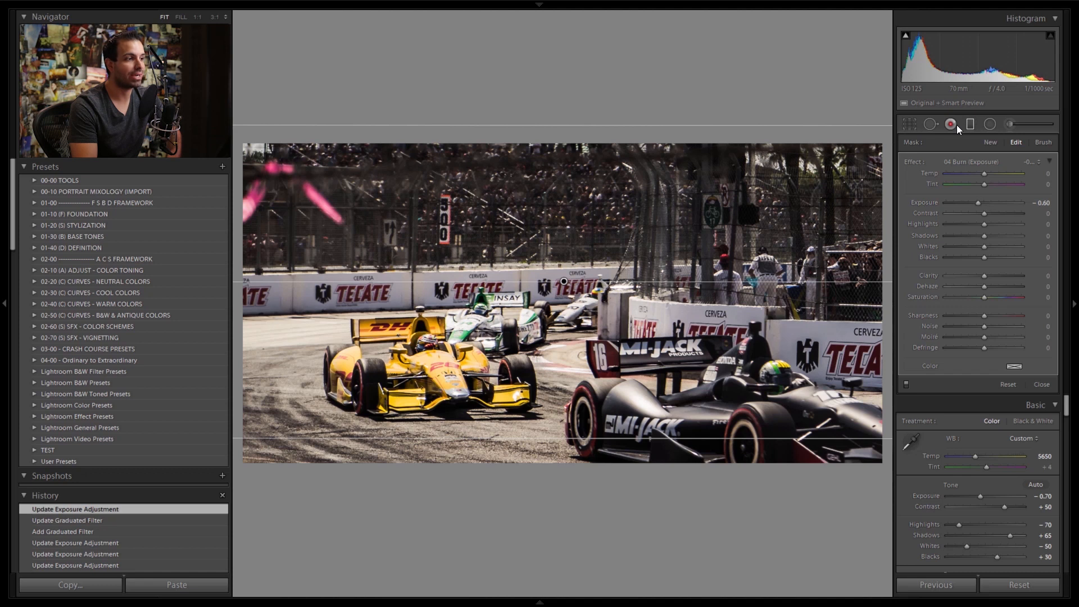
Close the graduated filter and set the photo's overall Exposure to -0.60
{"action": "left_click", "coordinate": [962, 127]}
{"action": "key", "text": "Up"}
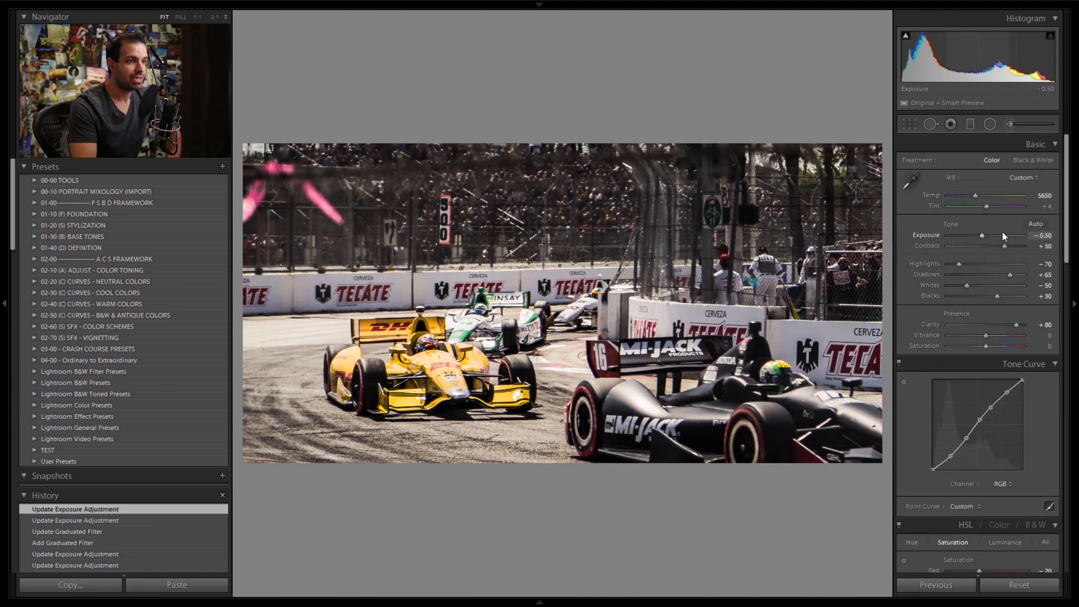
{"action": "key", "text": "Down"}
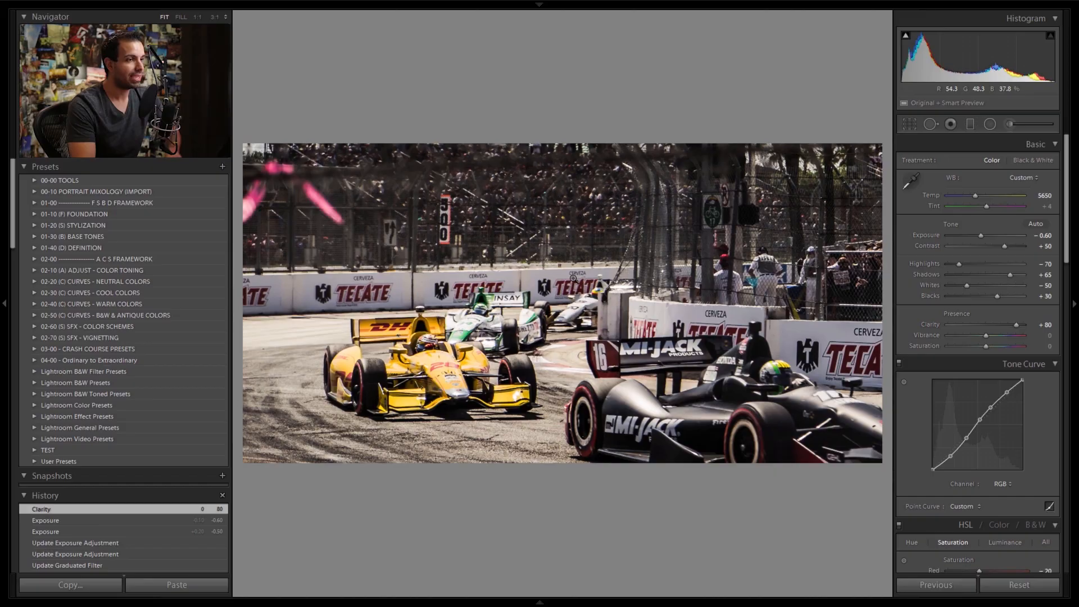
Examine the race car photo enlarged with panels hidden and lights out, comparing its before and after versions repeatedly
{"action": "key", "text": "shift+Tab"}
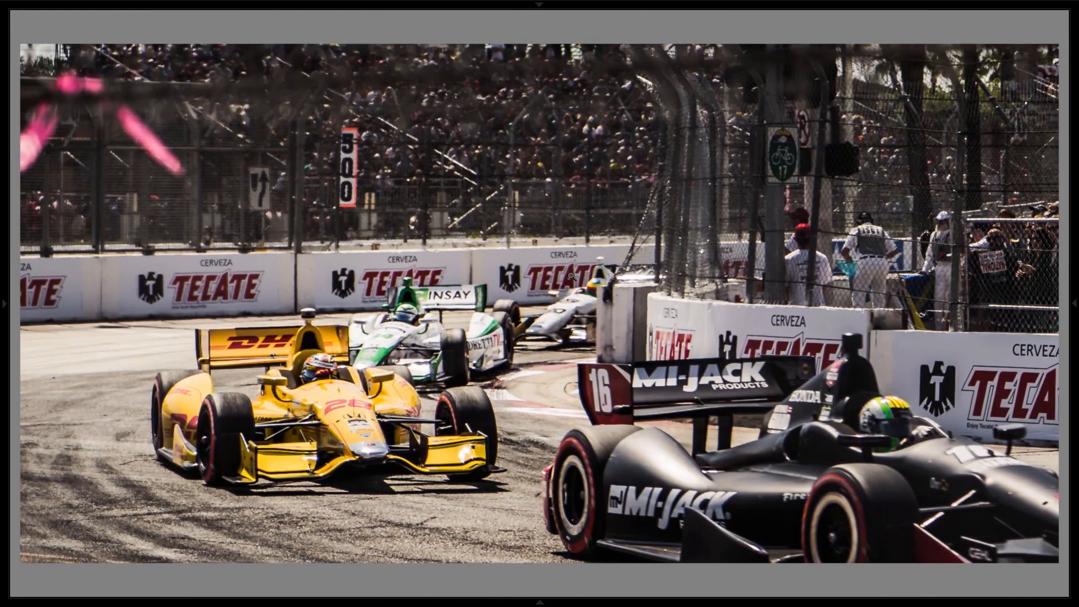
{"action": "key", "text": "l"}
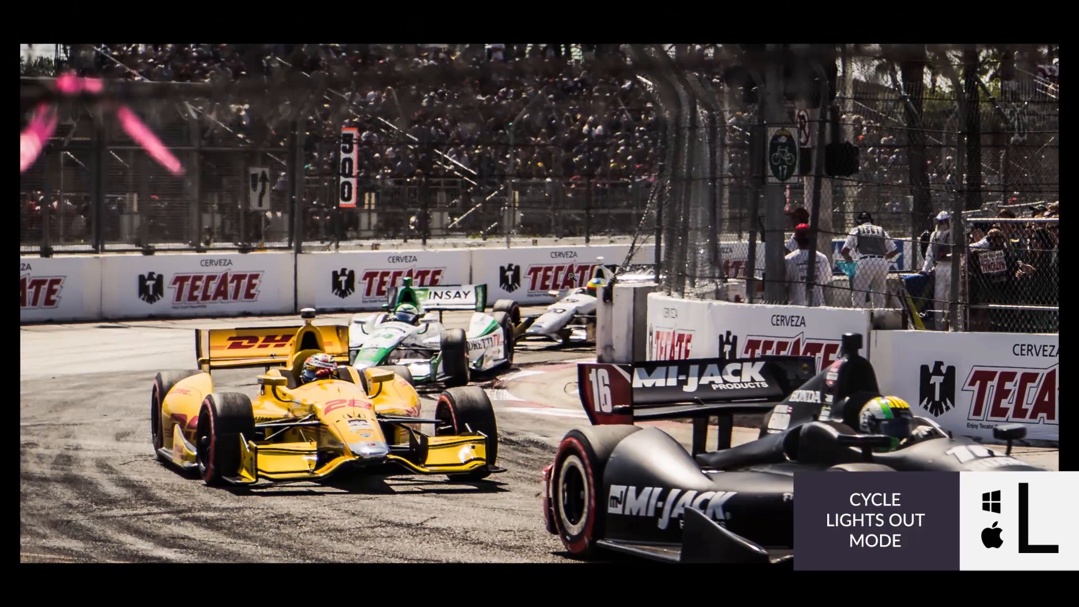
{"action": "key", "text": "backslash"}
{"action": "key", "text": "backslash"}
{"action": "key", "text": "backslash"}
{"action": "key", "text": "backslash"}
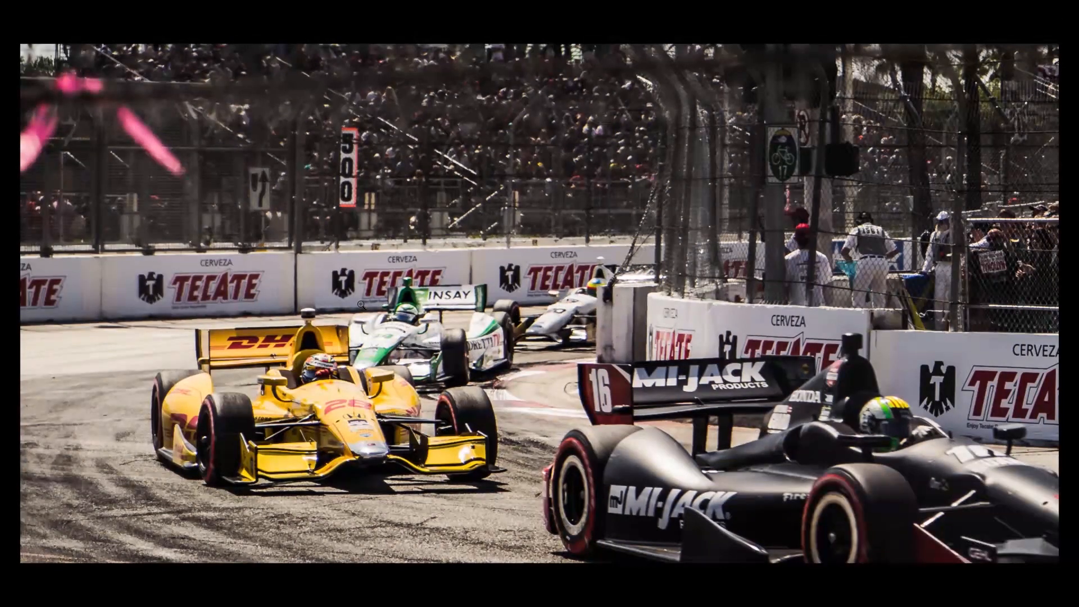
{"action": "key", "text": "backslash"}
{"action": "key", "text": "backslash"}
{"action": "key", "text": "backslash"}
{"action": "key", "text": "backslash"}
{"action": "key", "text": "backslash"}
{"action": "key", "text": "backslash"}
{"action": "key", "text": "backslash"}
{"action": "key", "text": "backslash"}
{"action": "key", "text": "backslash"}
{"action": "key", "text": "backslash"}
{"action": "key", "text": "backslash"}
{"action": "key", "text": "backslash"}
{"action": "key", "text": "backslash"}
{"action": "key", "text": "backslash"}
{"action": "key", "text": "backslash"}
{"action": "key", "text": "backslash"}
{"action": "key", "text": "backslash"}
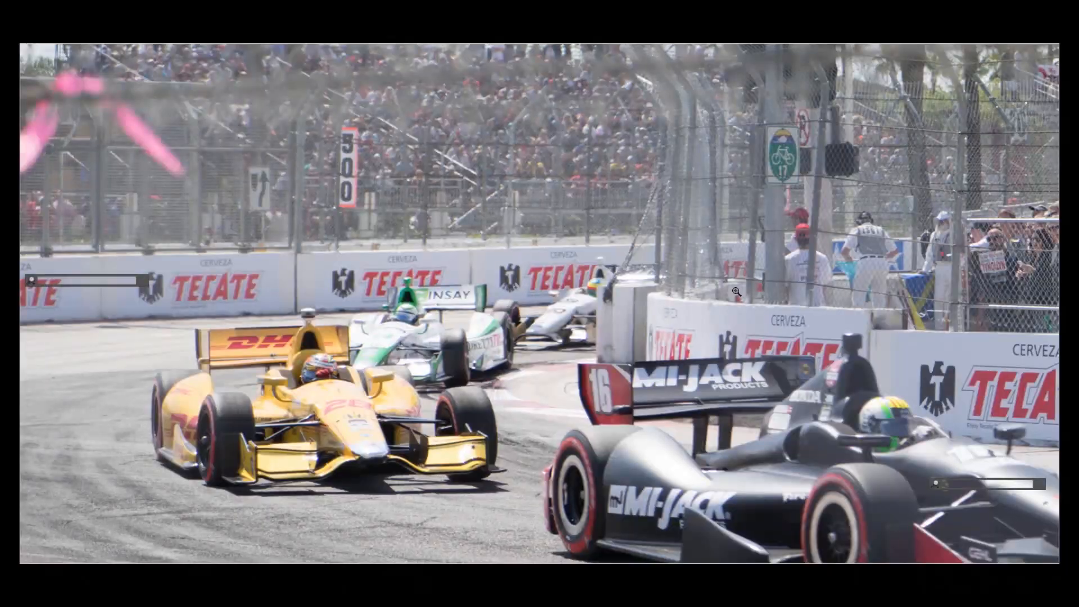
Create a virtual copy of the edited race car photo in the Library grid and reset the original's develop settings
{"action": "key", "text": "g"}
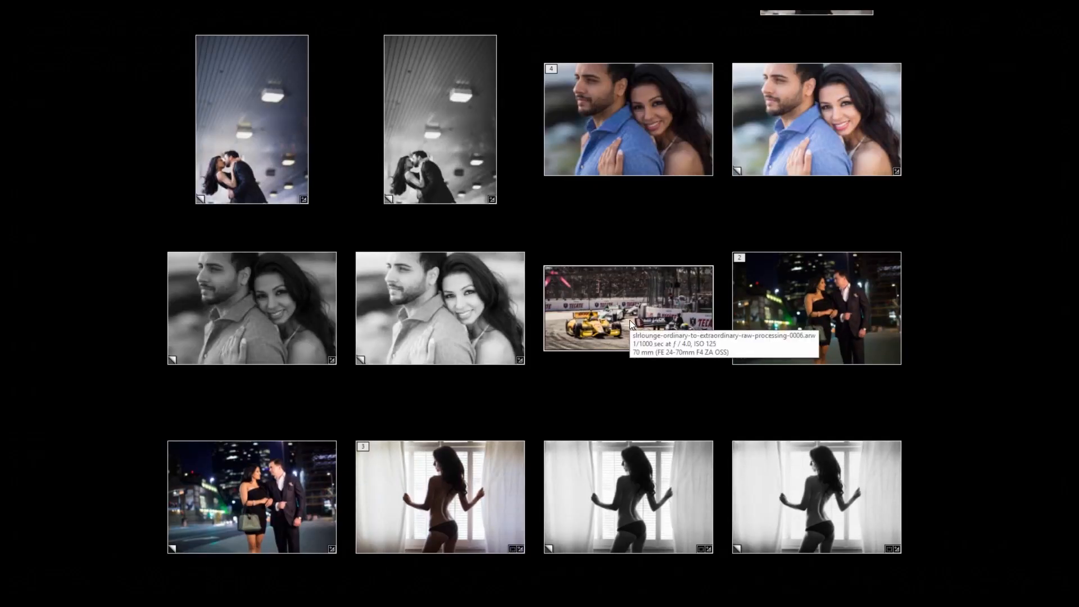
{"action": "key", "text": "l"}
{"action": "key", "text": "Left"}
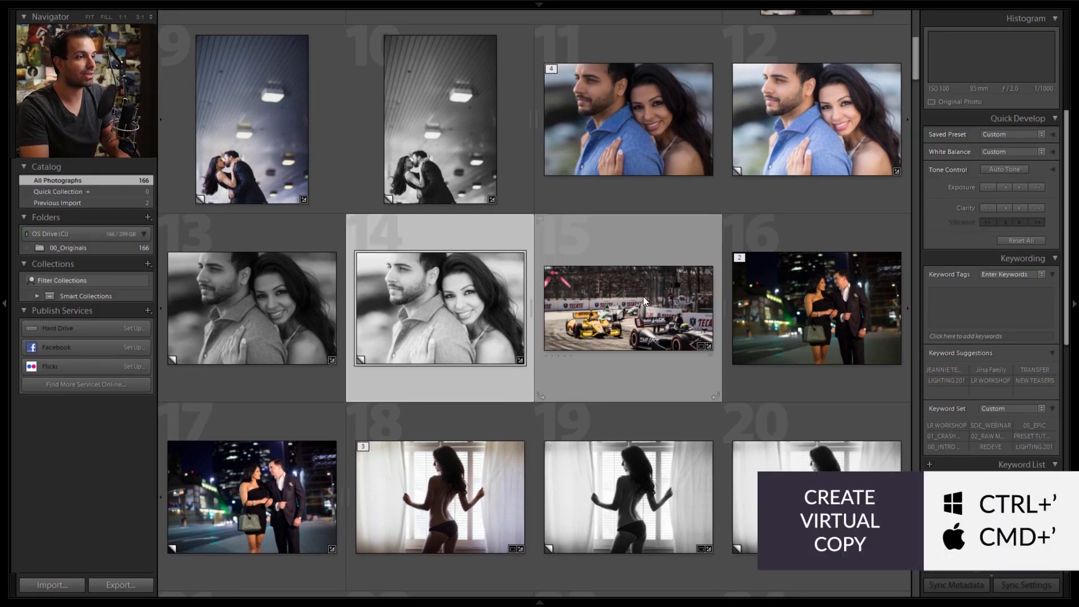
{"action": "left_click", "coordinate": [643, 295]}
{"action": "key", "text": "ctrl+apostrophe"}
{"action": "key", "text": "ctrl+shift+r"}
Compare the reset original and the edited copy side by side in Survey view with lights out, and one by one in Loupe view
{"action": "left_click", "coordinate": [855, 322], "text": "ctrl"}
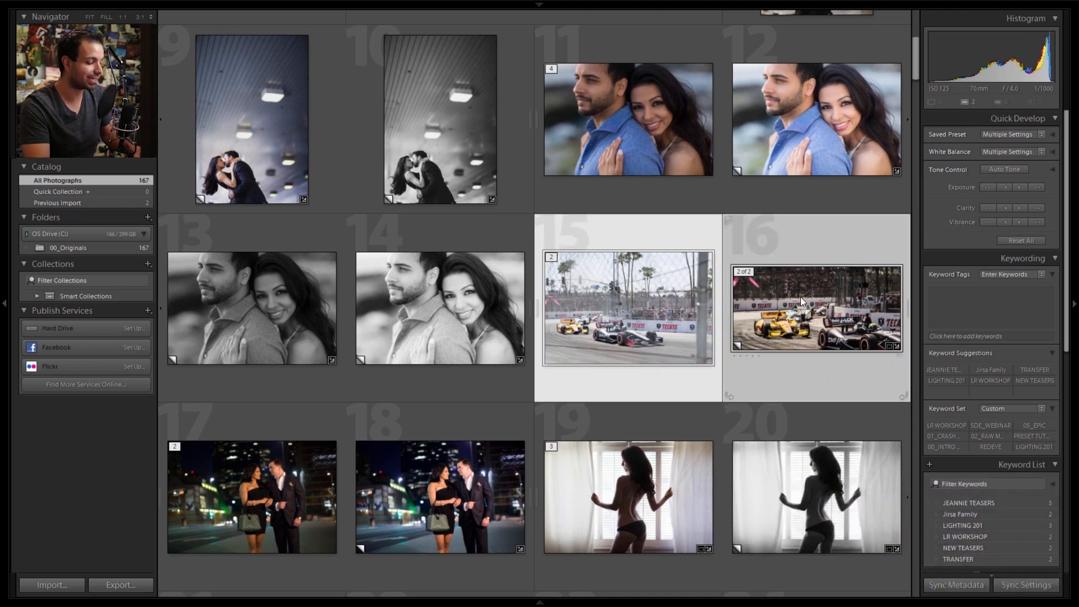
{"action": "key", "text": "n"}
{"action": "key", "text": "b"}
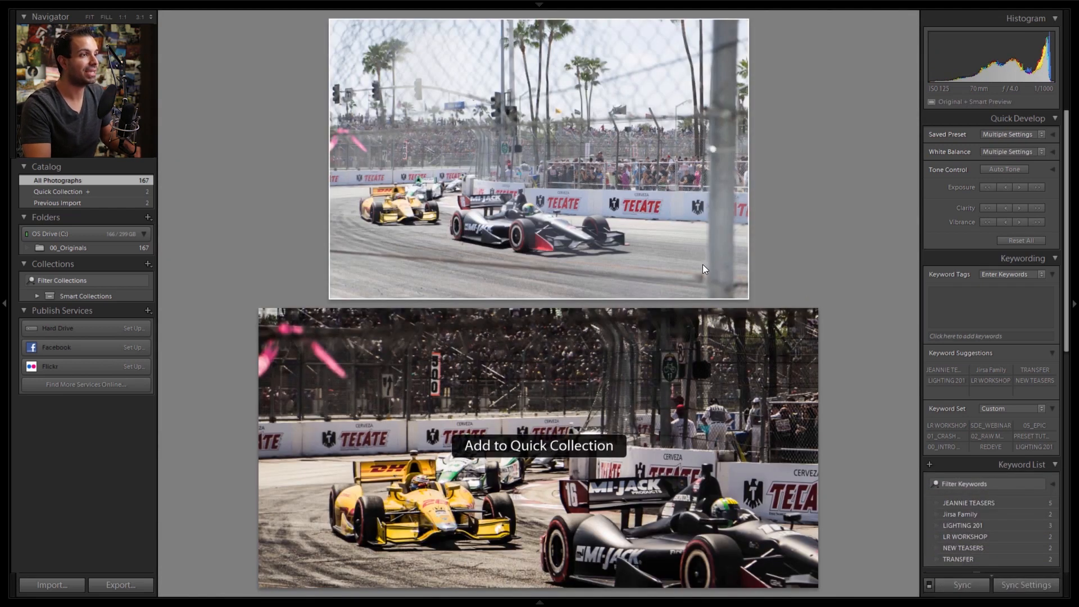
{"action": "key", "text": "shift+Tab"}
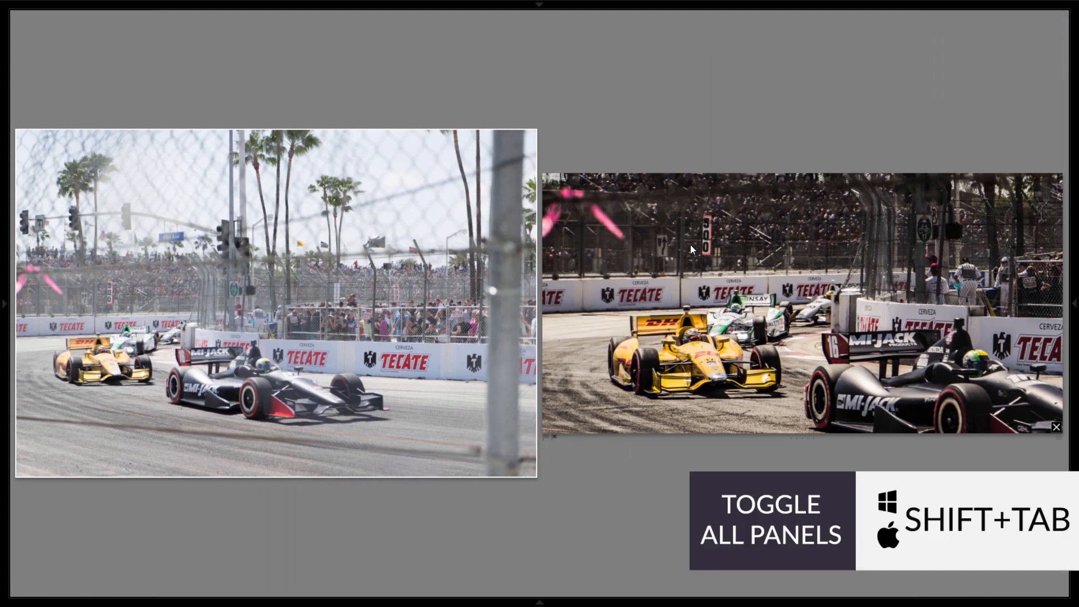
{"action": "key", "text": "l"}
{"action": "key", "text": "l"}
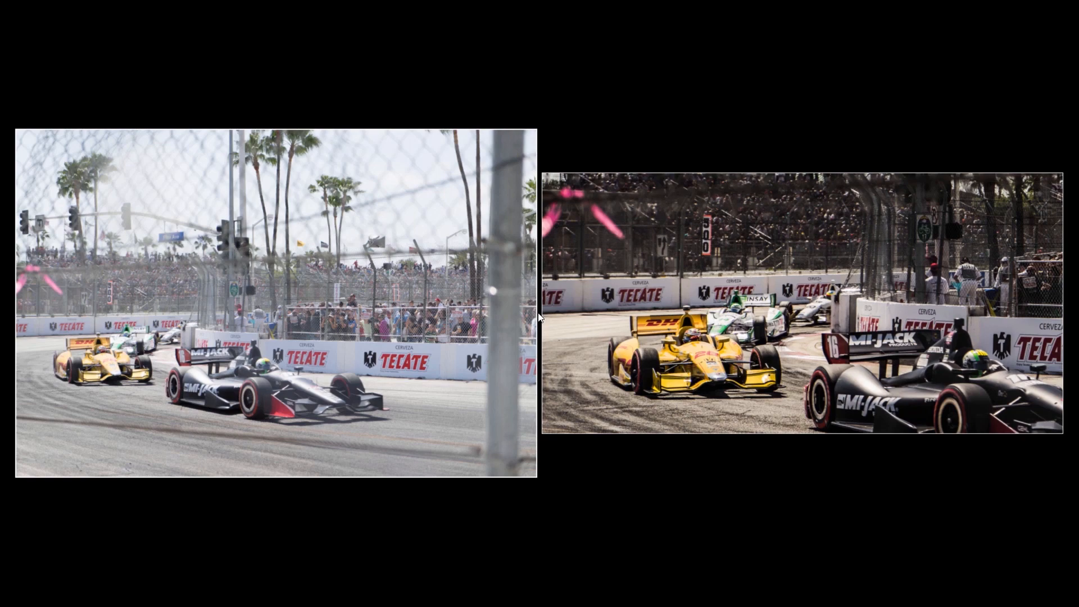
{"action": "key", "text": "e"}
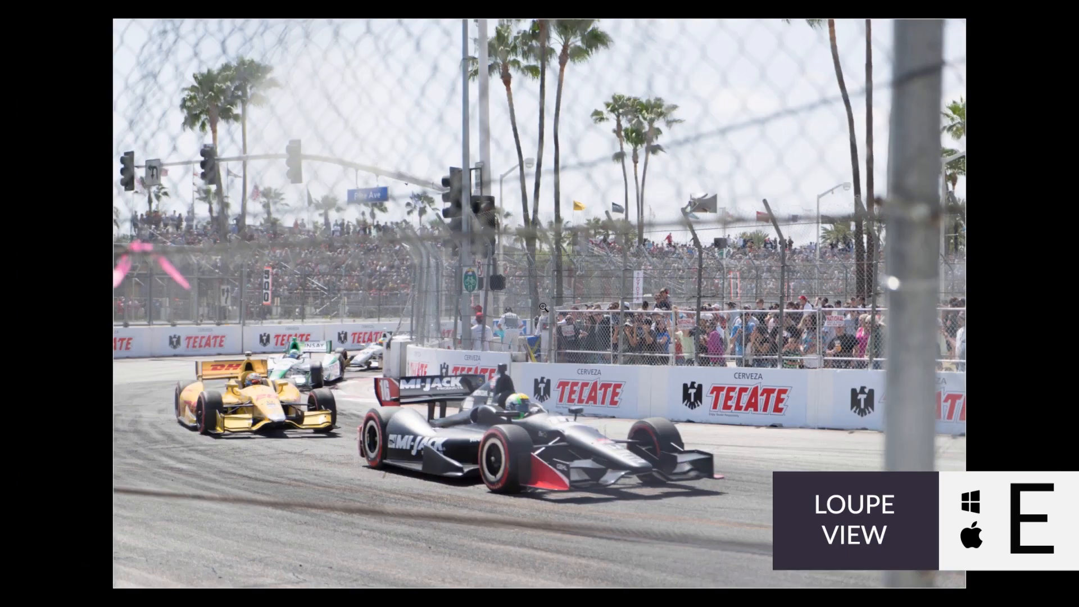
{"action": "key", "text": "Right"}
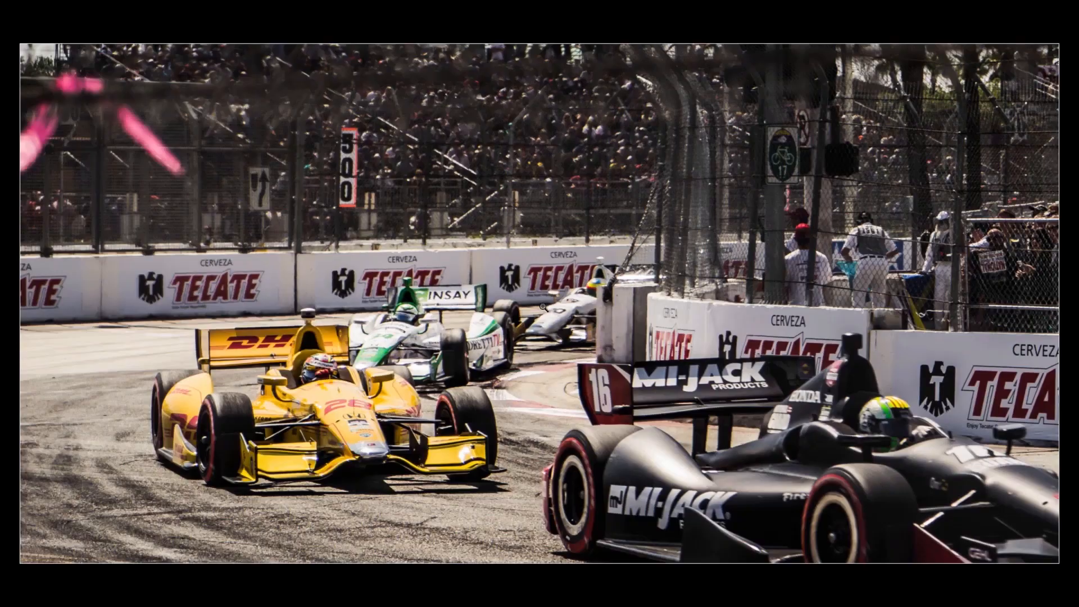